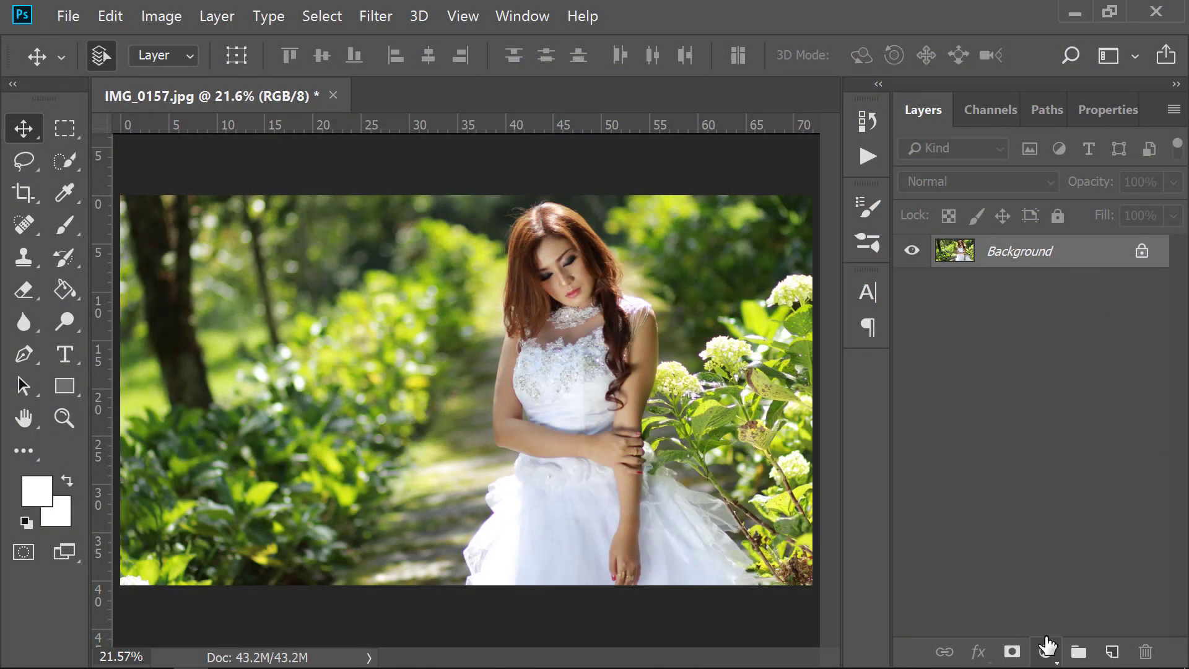
Add a reversed radial Gradient fill layer and move its centre toward the bride's face
click(1047, 650)
click(1072, 282)
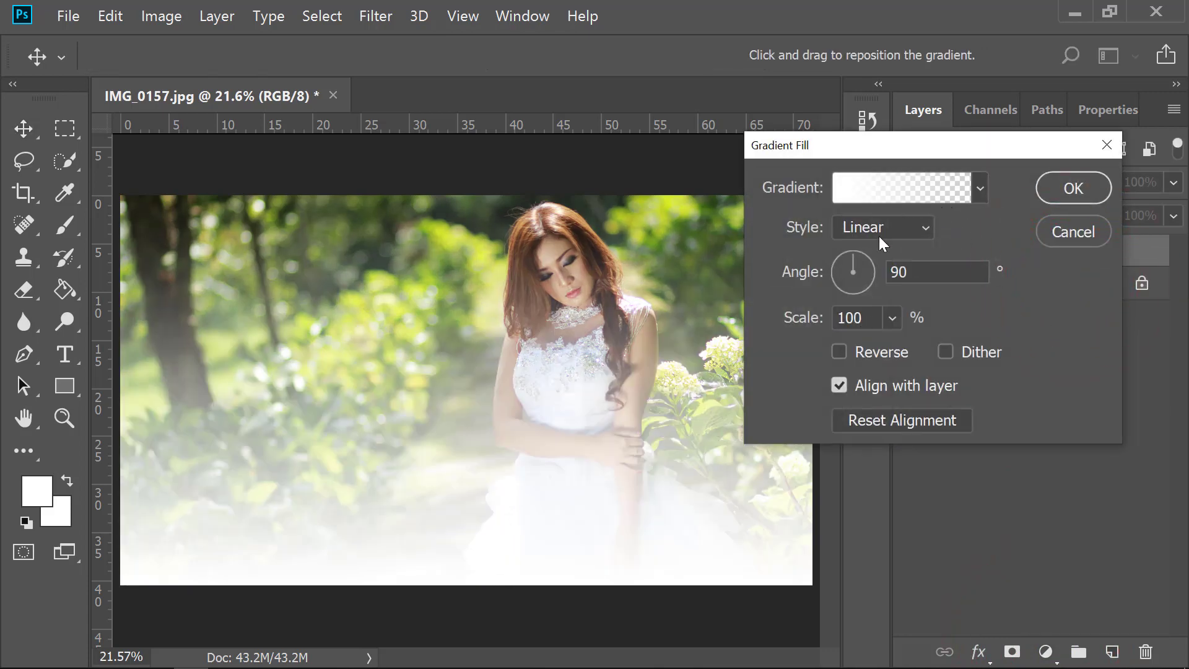
click(880, 229)
click(876, 266)
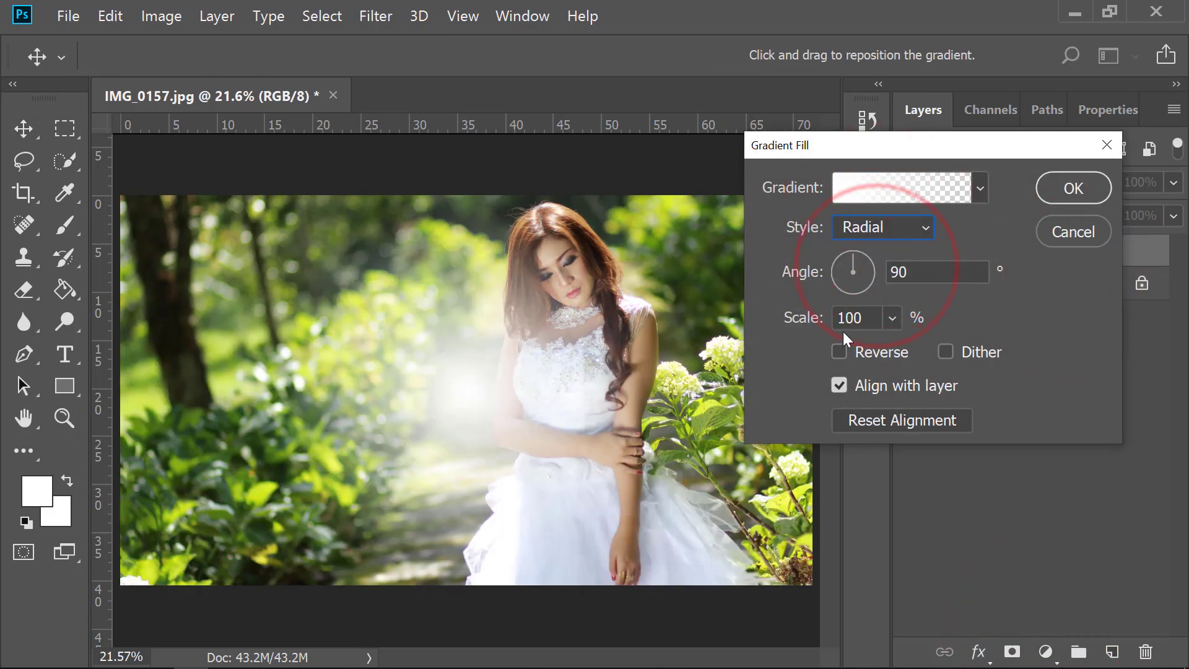
click(839, 350)
drag(530, 366, 595, 267)
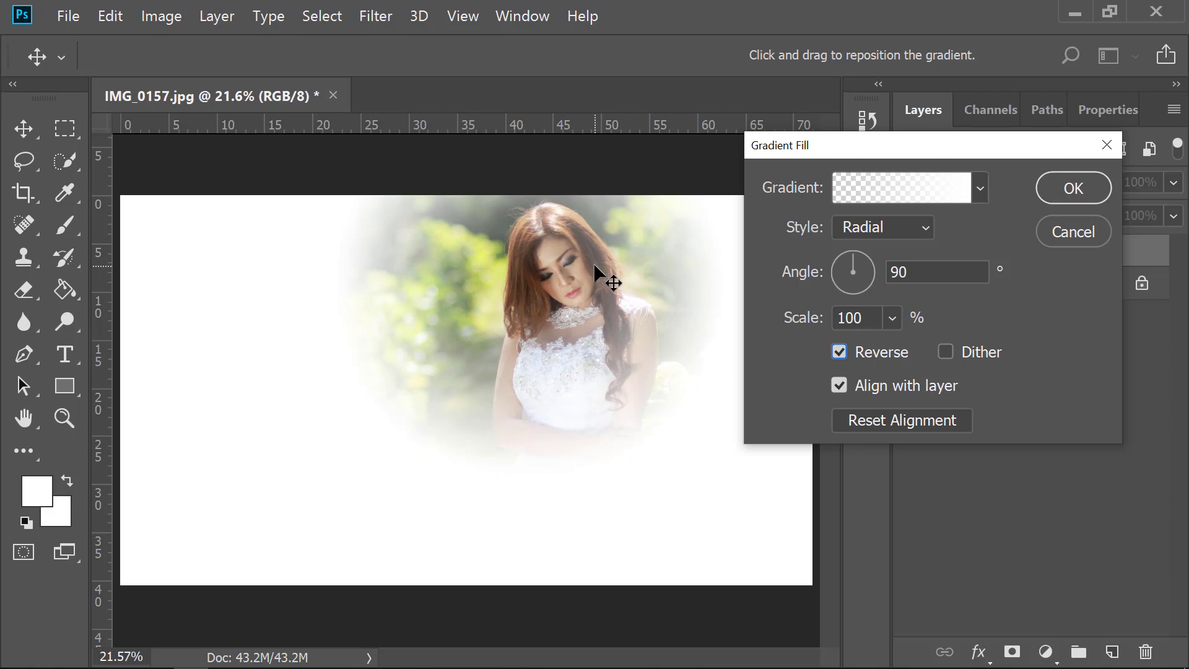
Choose a transparent gradient preset and set the angle to 45° and scale to about 221%
click(947, 182)
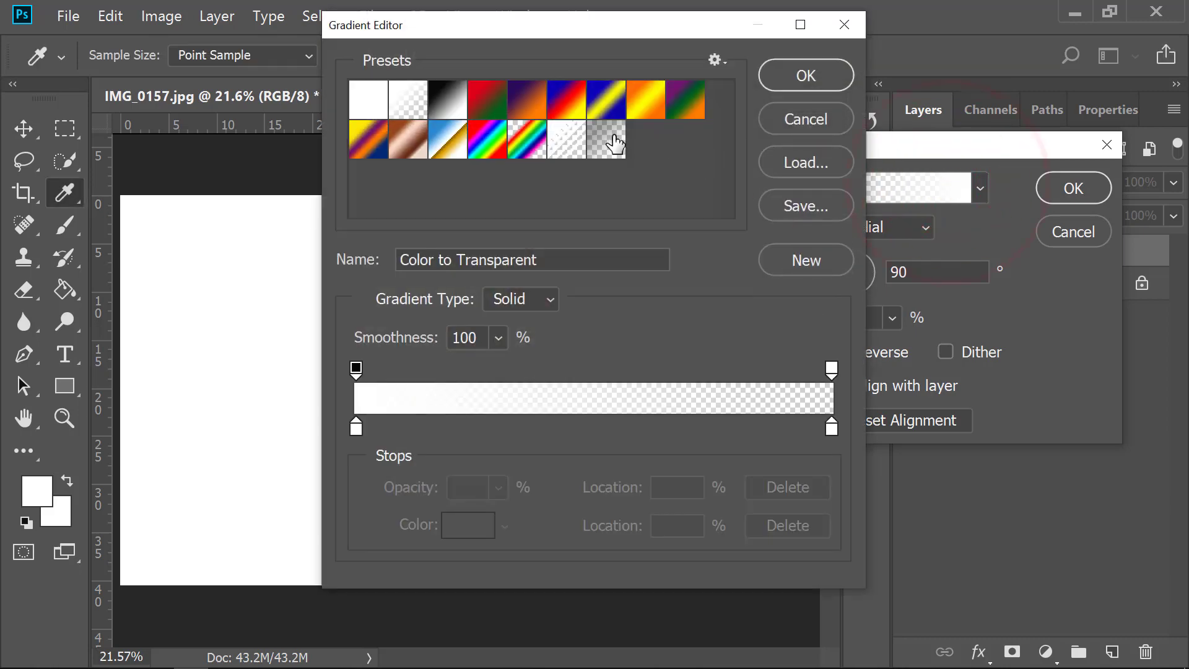
click(606, 138)
click(818, 75)
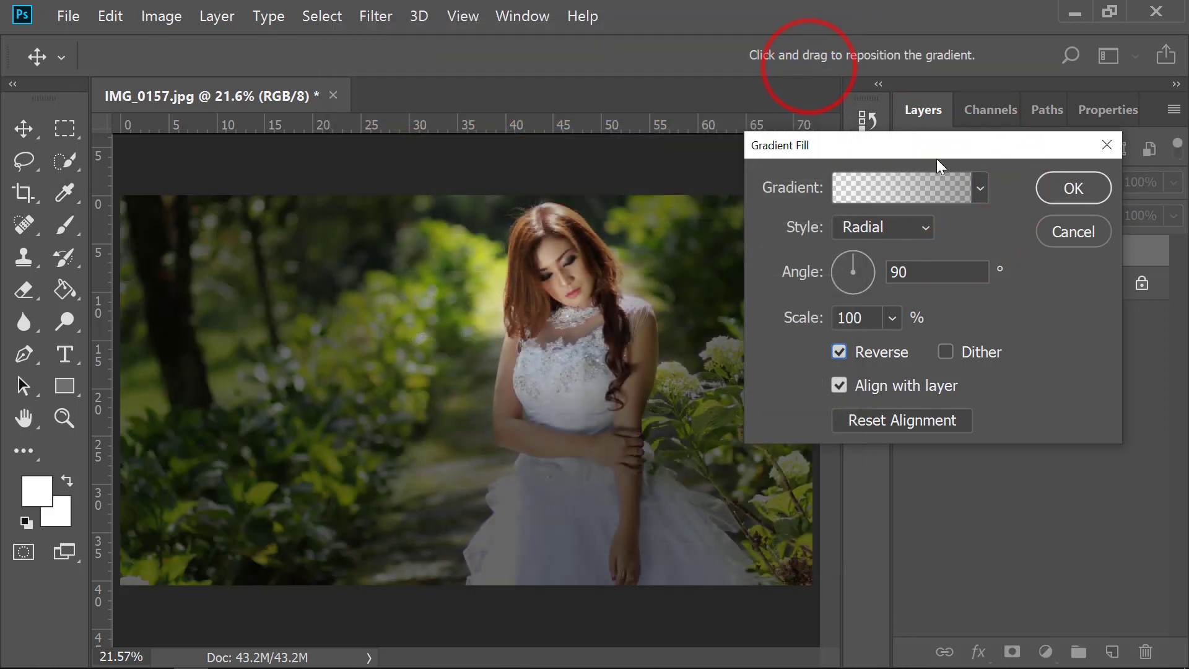
double_click(902, 272)
text(45)
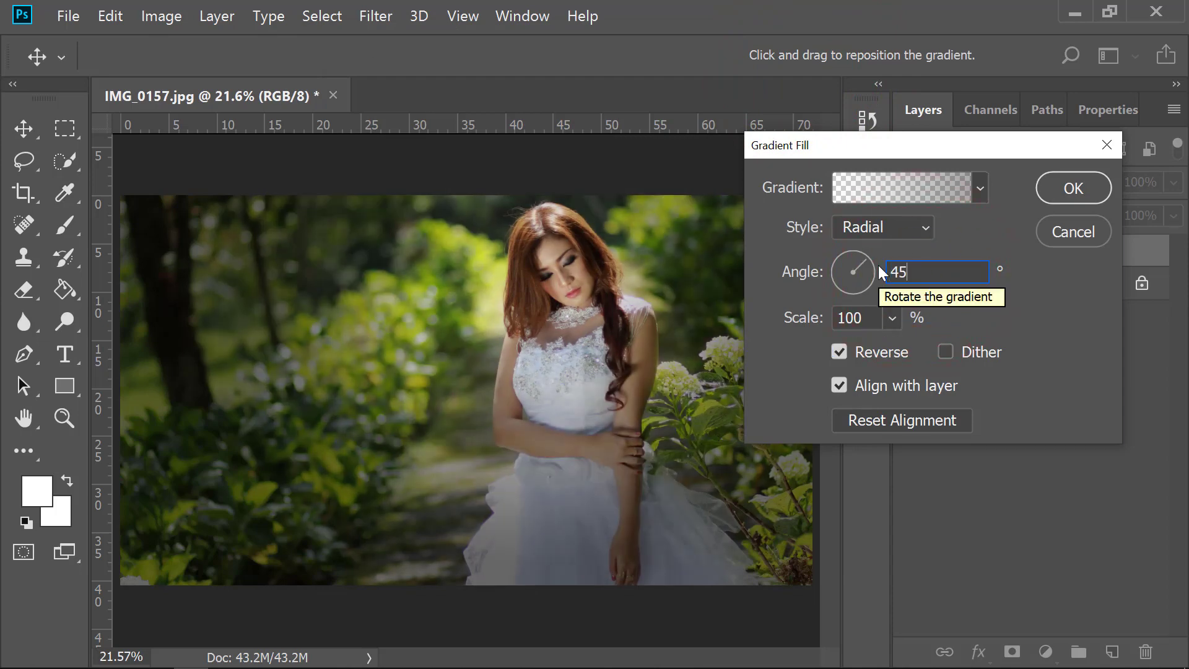
click(893, 318)
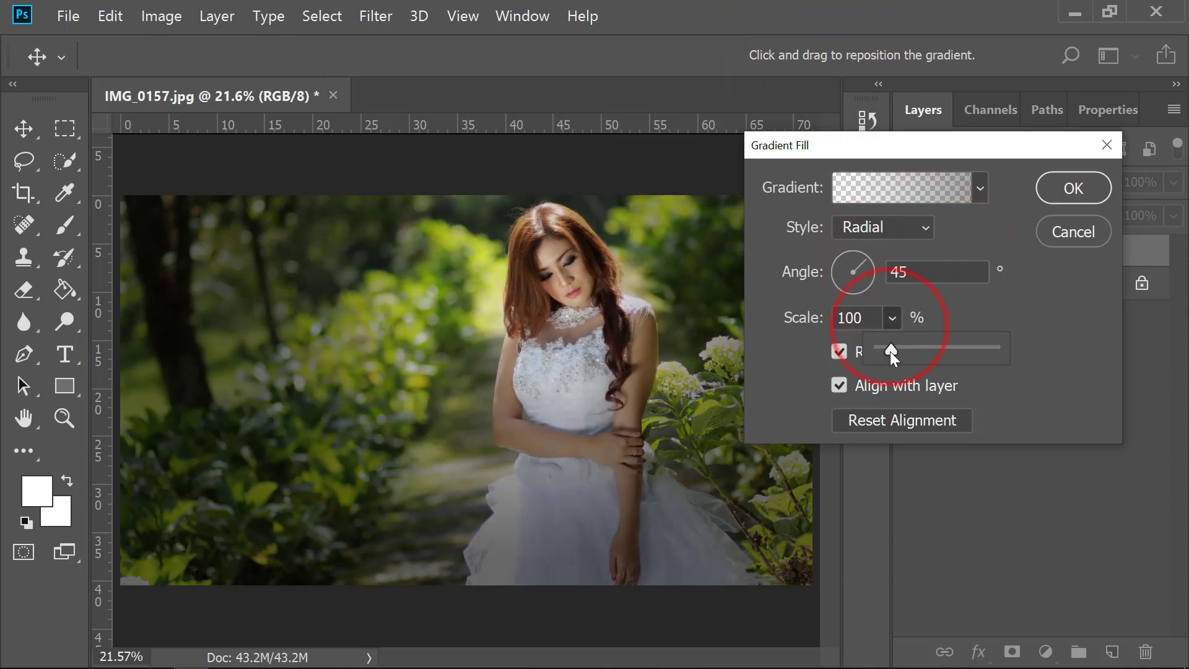
drag(890, 352, 904, 347)
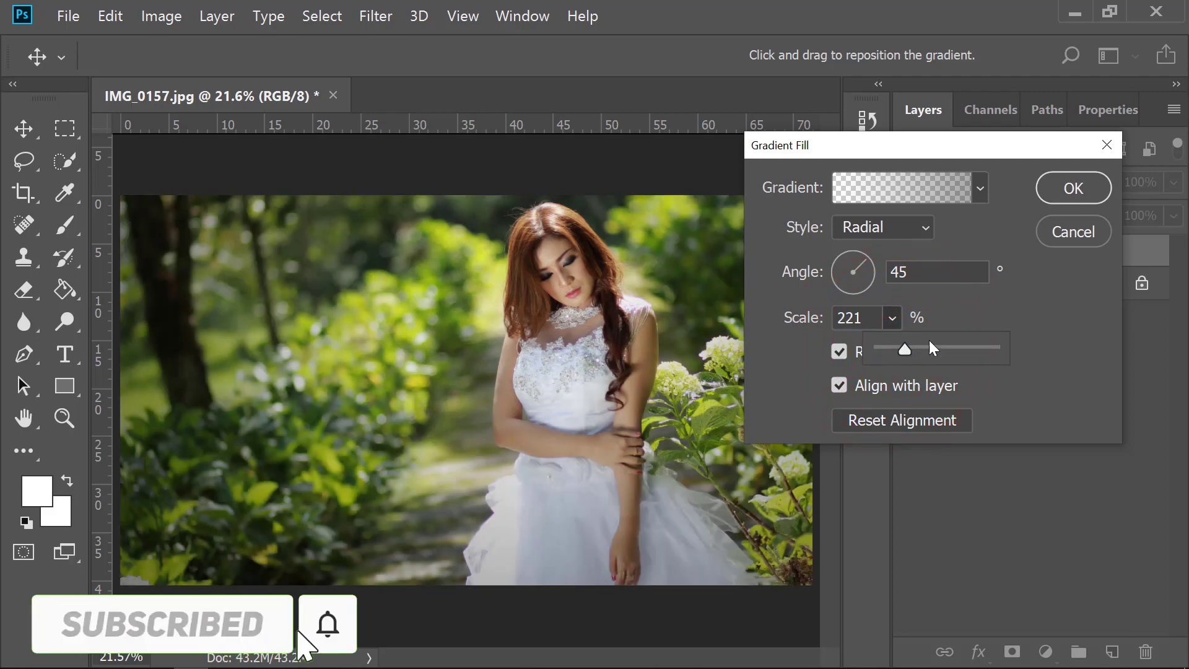
Apply Gradient Fill 1 and add a Brightness/Contrast layer with brightness 20
click(1058, 195)
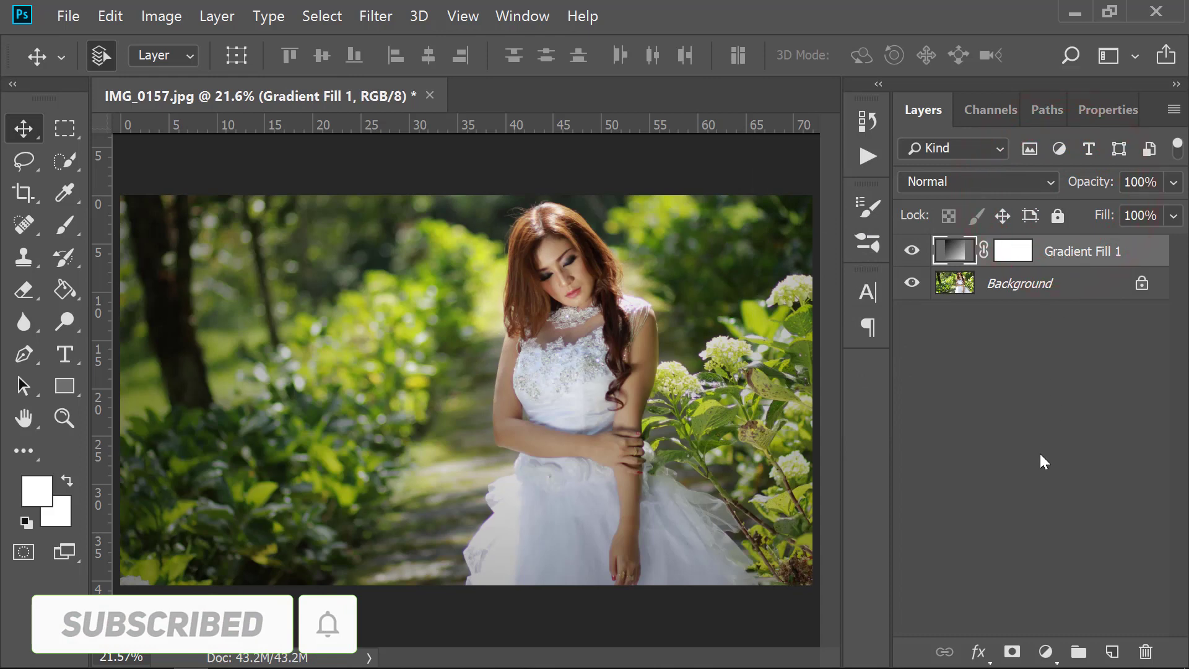
click(1045, 652)
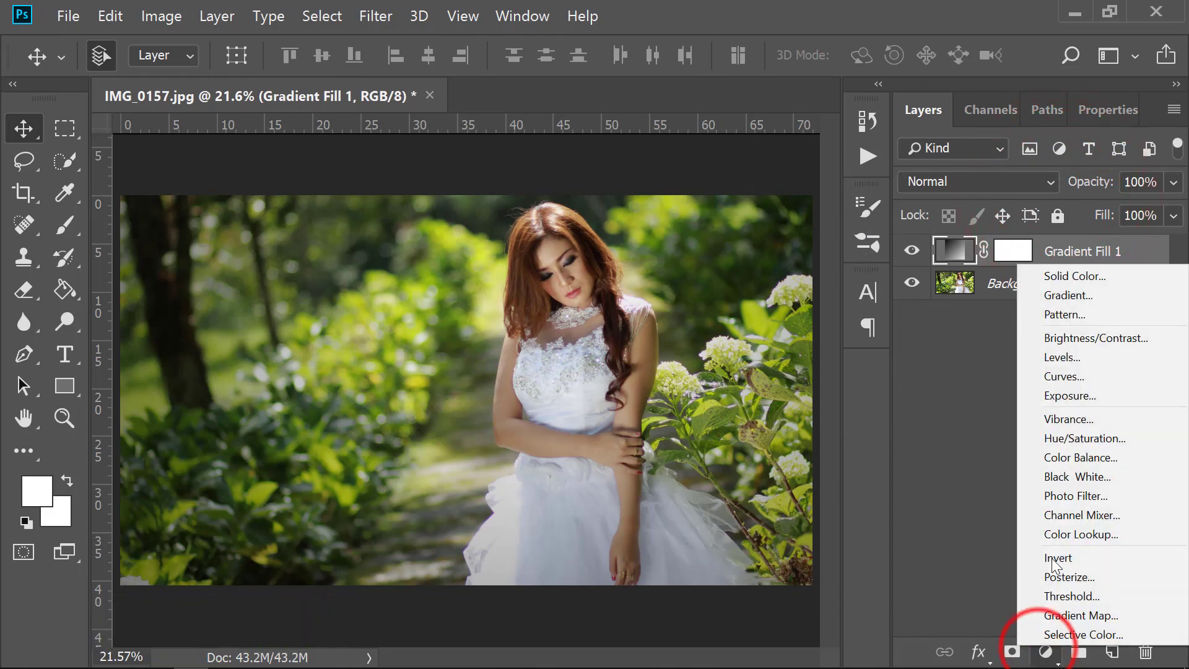
click(1097, 342)
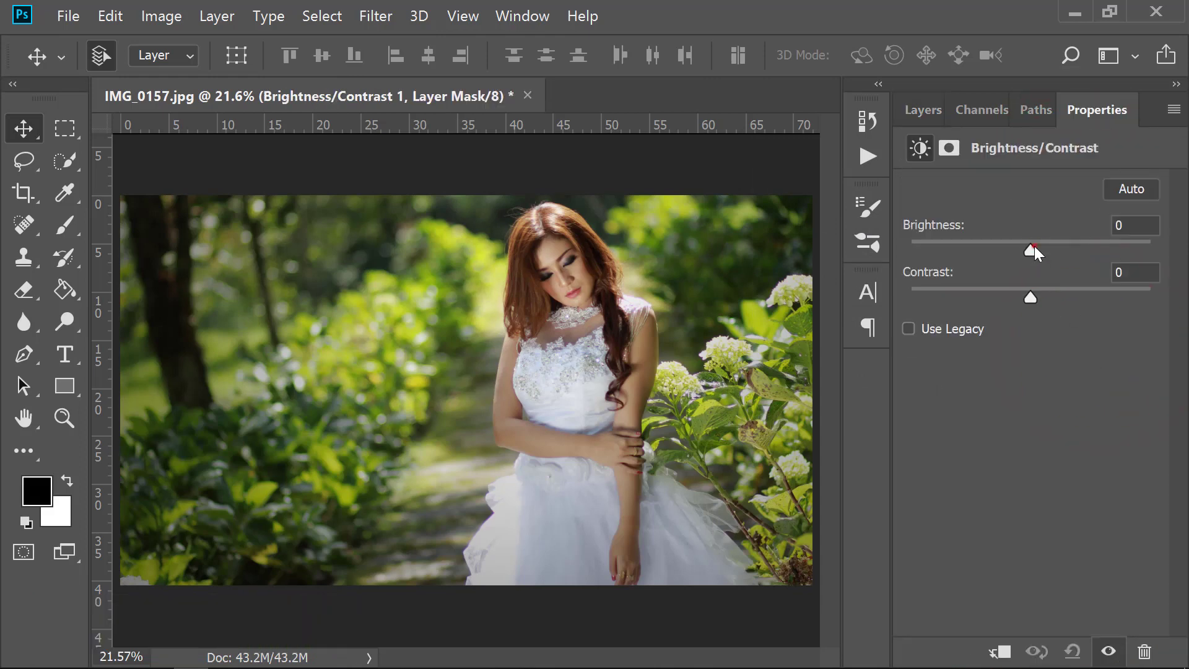
drag(1033, 246, 1048, 251)
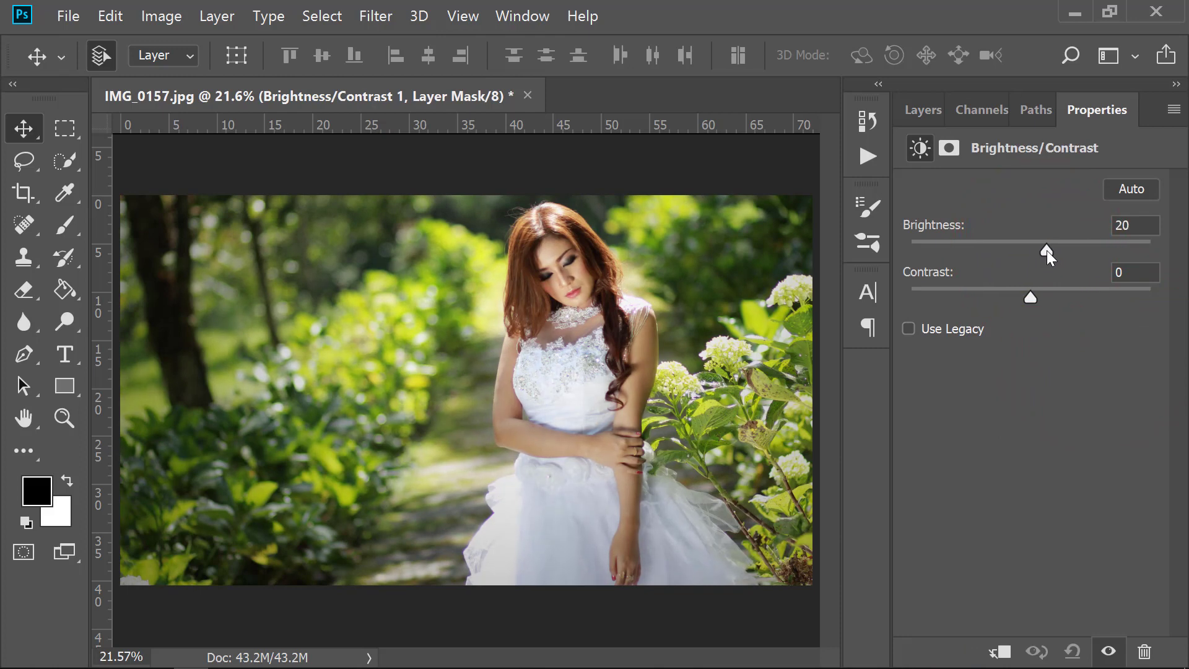
Toggle the Brightness/Contrast layer's visibility in the Layers panel to compare the result
click(924, 111)
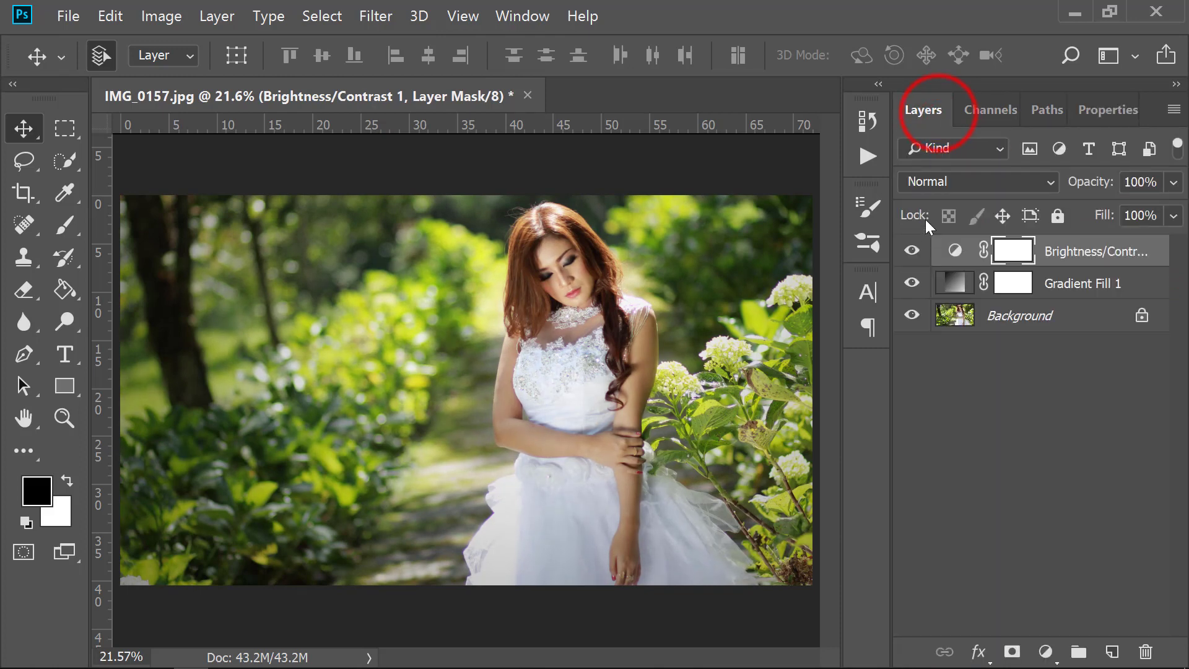
click(913, 250)
click(1046, 651)
Add a Selective Color layer and increase cyan and yellow in the Reds
click(1053, 639)
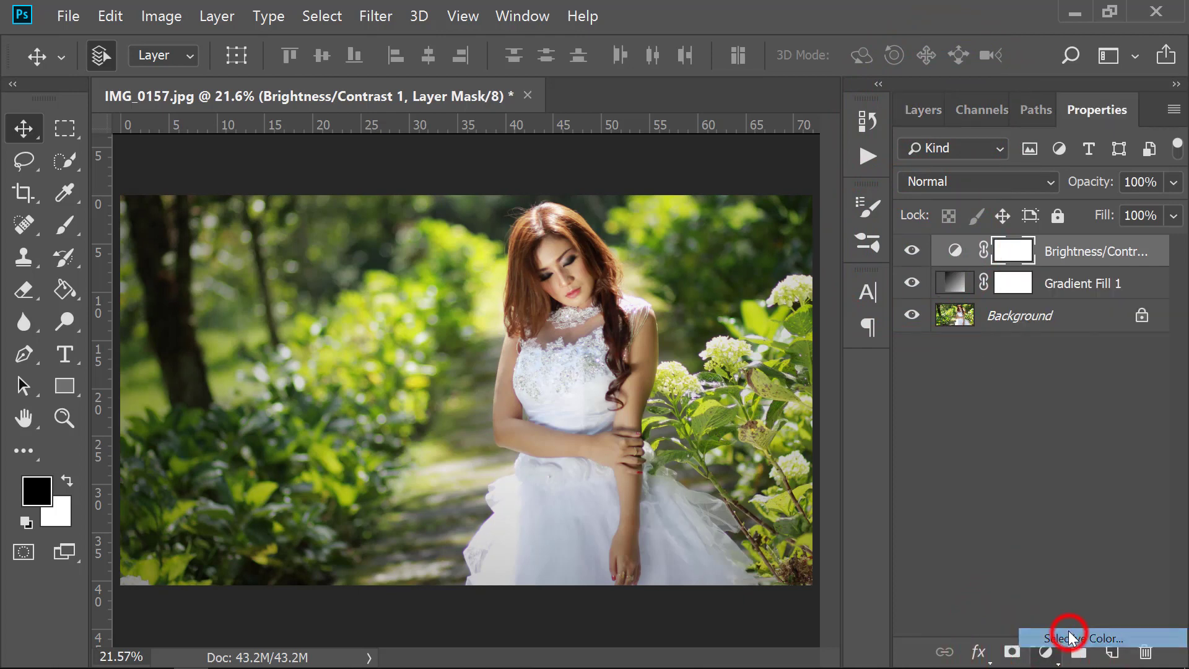
click(1018, 231)
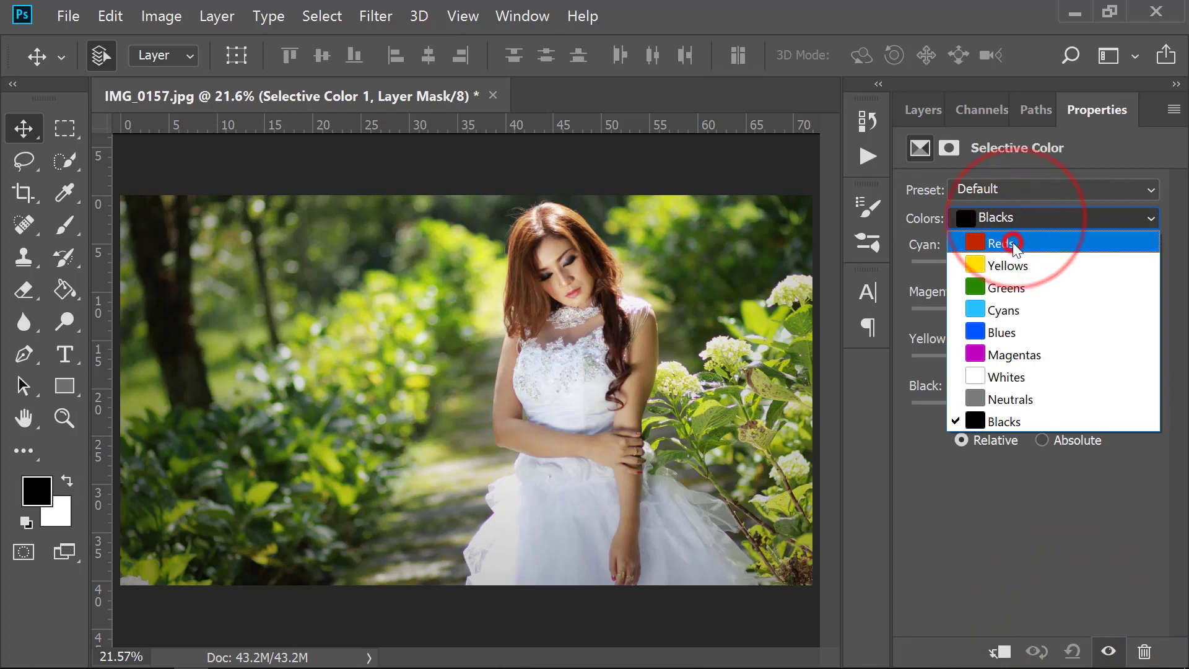
click(1013, 242)
drag(1030, 272, 1056, 276)
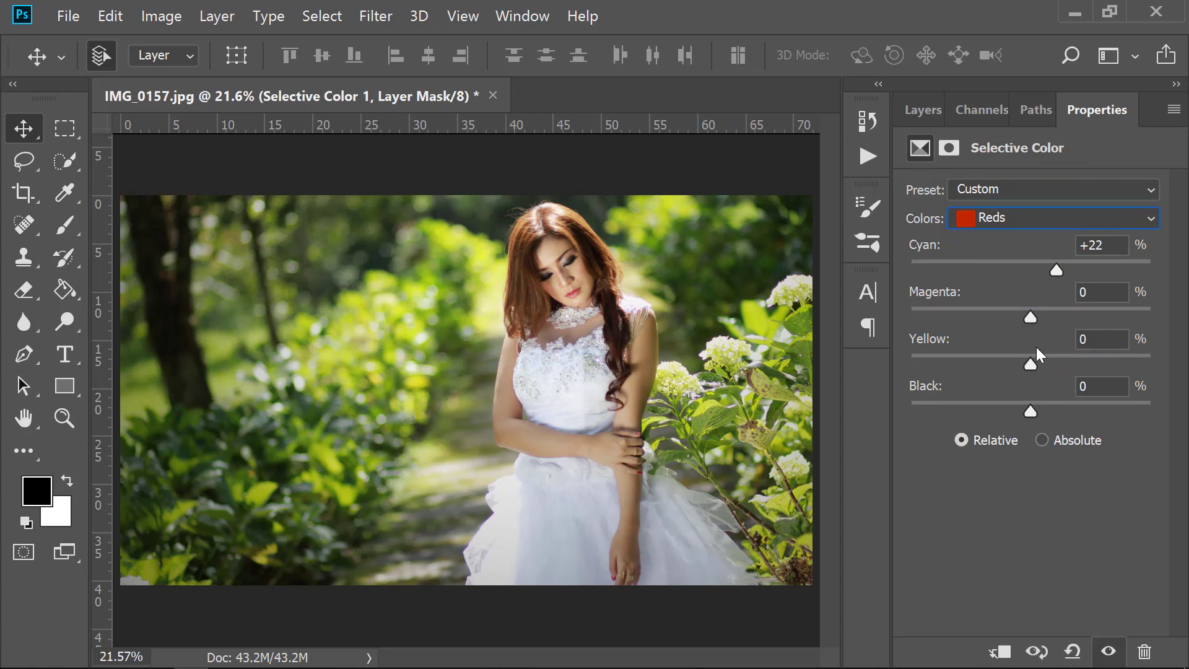
drag(1033, 364, 1168, 370)
Set the Yellows to Cyan +100, Magenta +100 and Yellow about -51
click(992, 222)
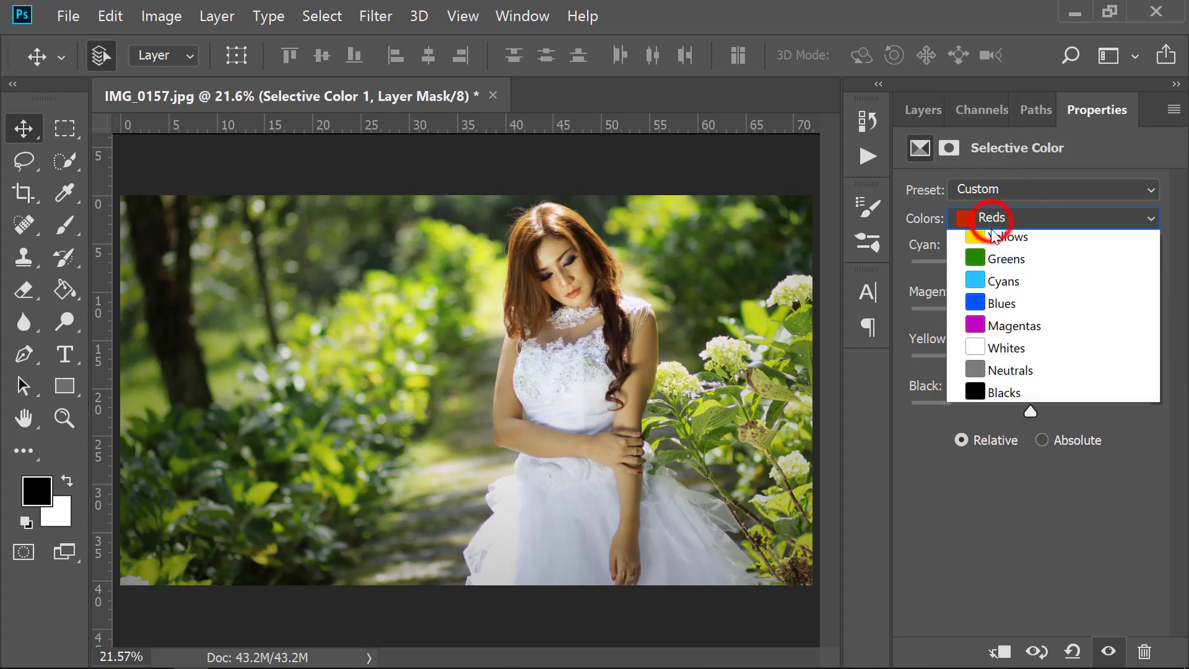
click(998, 261)
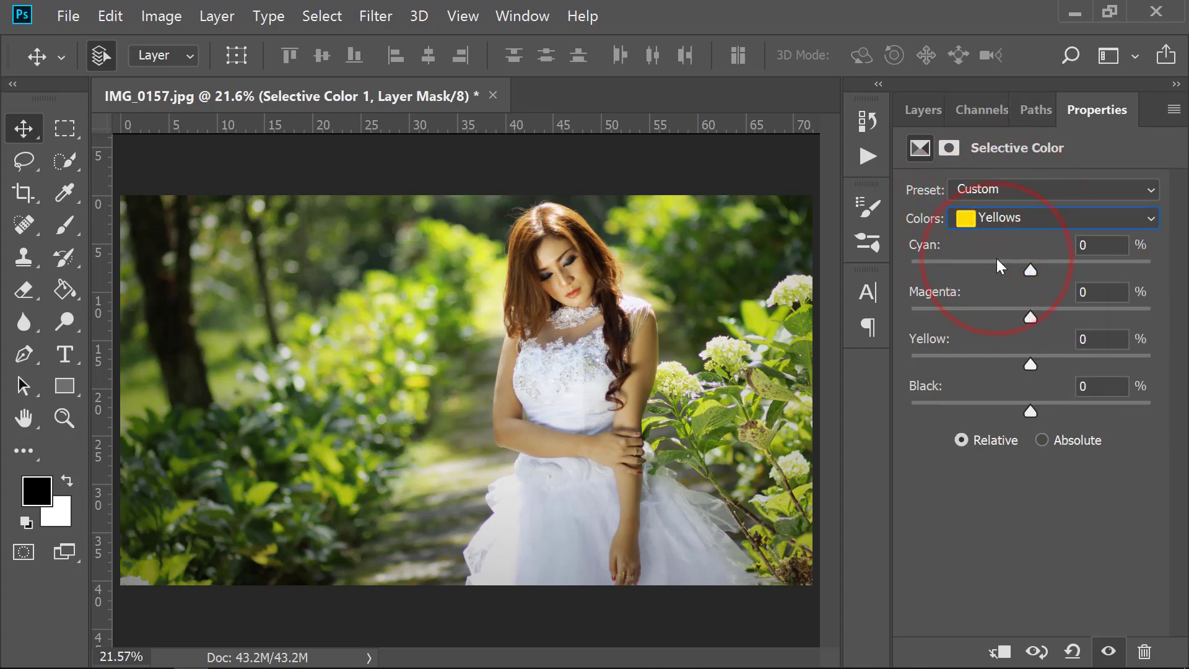
drag(1037, 275, 1182, 272)
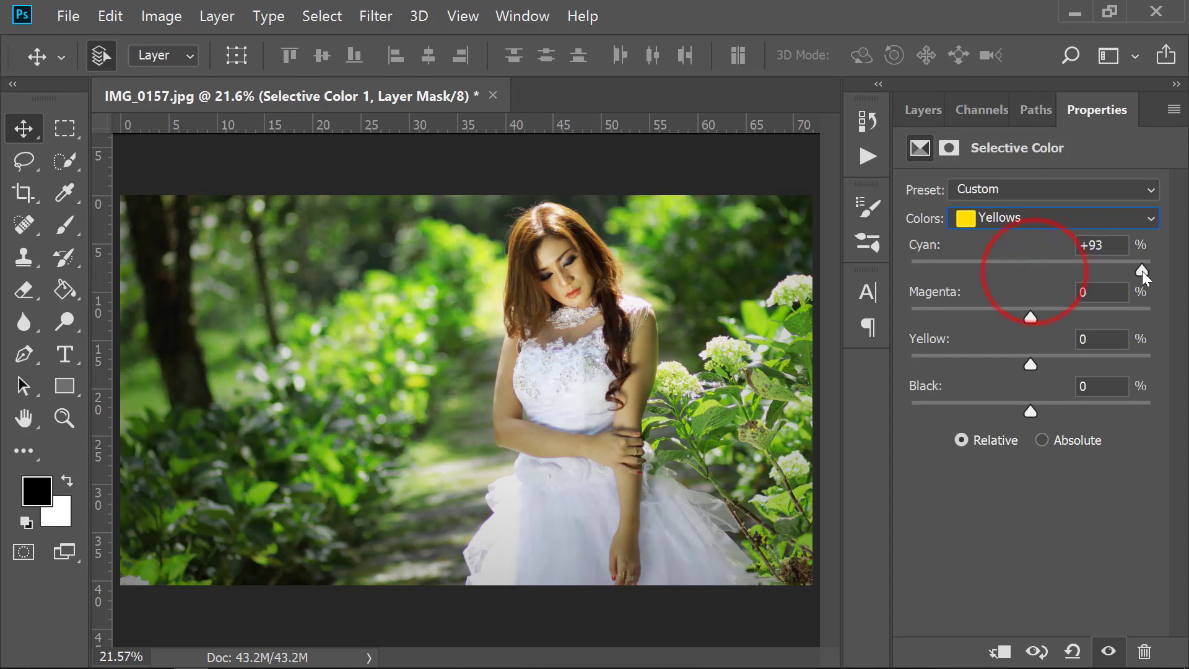
drag(1031, 319, 1180, 322)
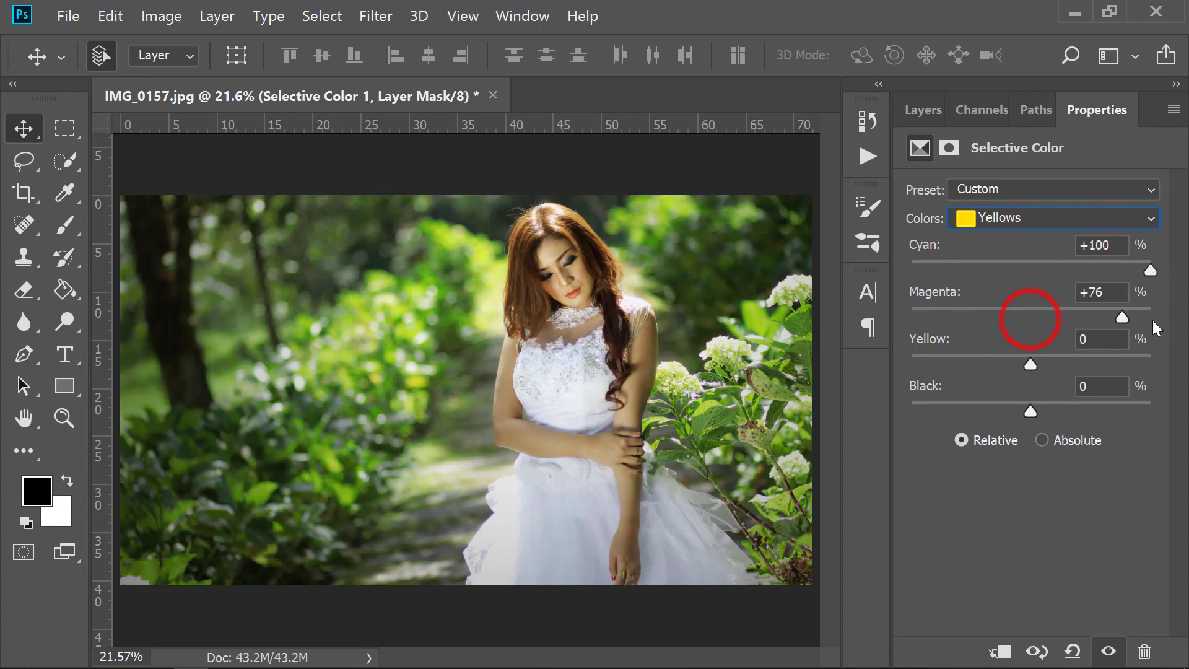
drag(1030, 365, 972, 364)
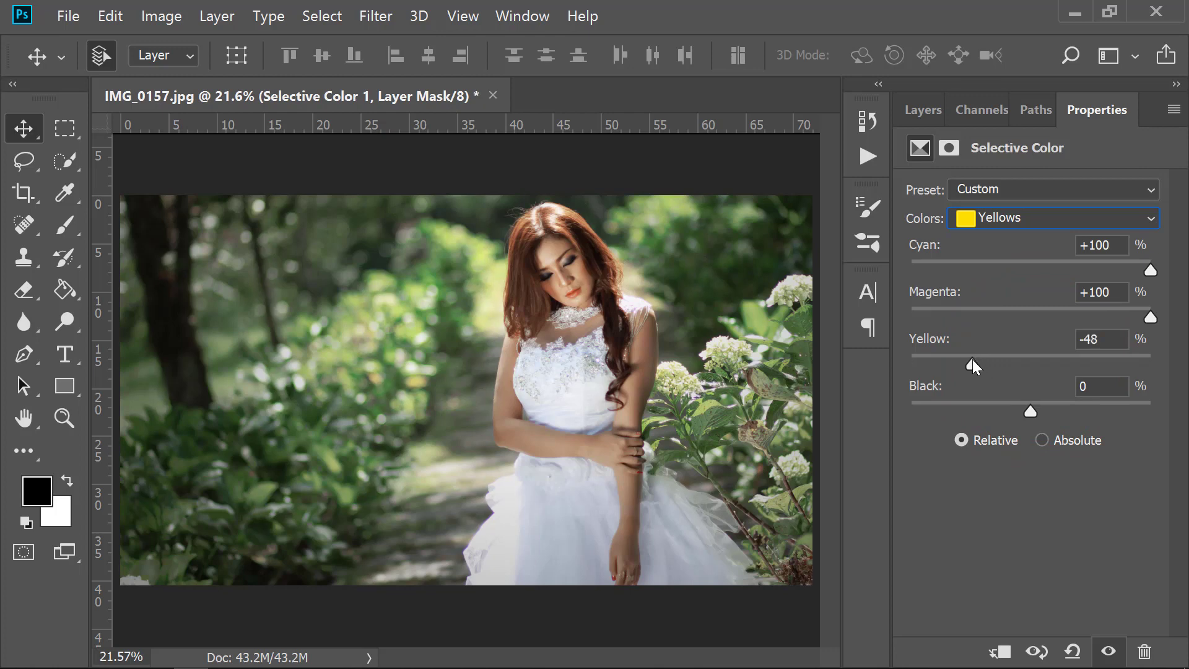
drag(972, 359, 972, 367)
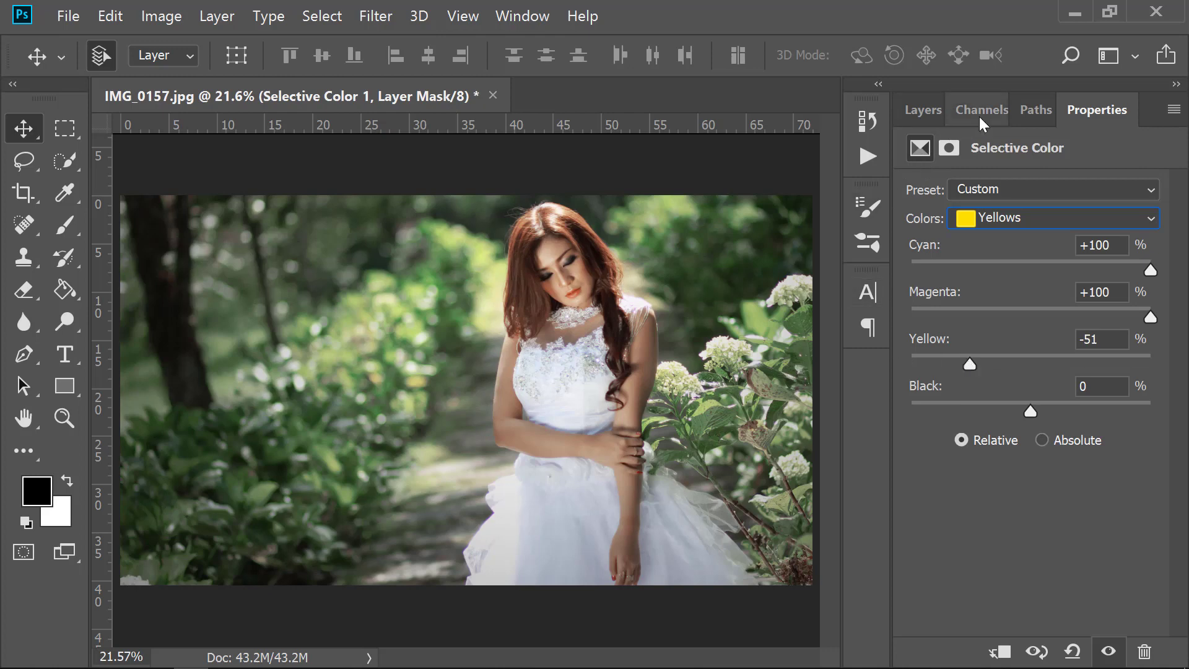
Set the Greens to Cyan +100, Magenta +100, Yellow -100 and Black +100
click(1028, 216)
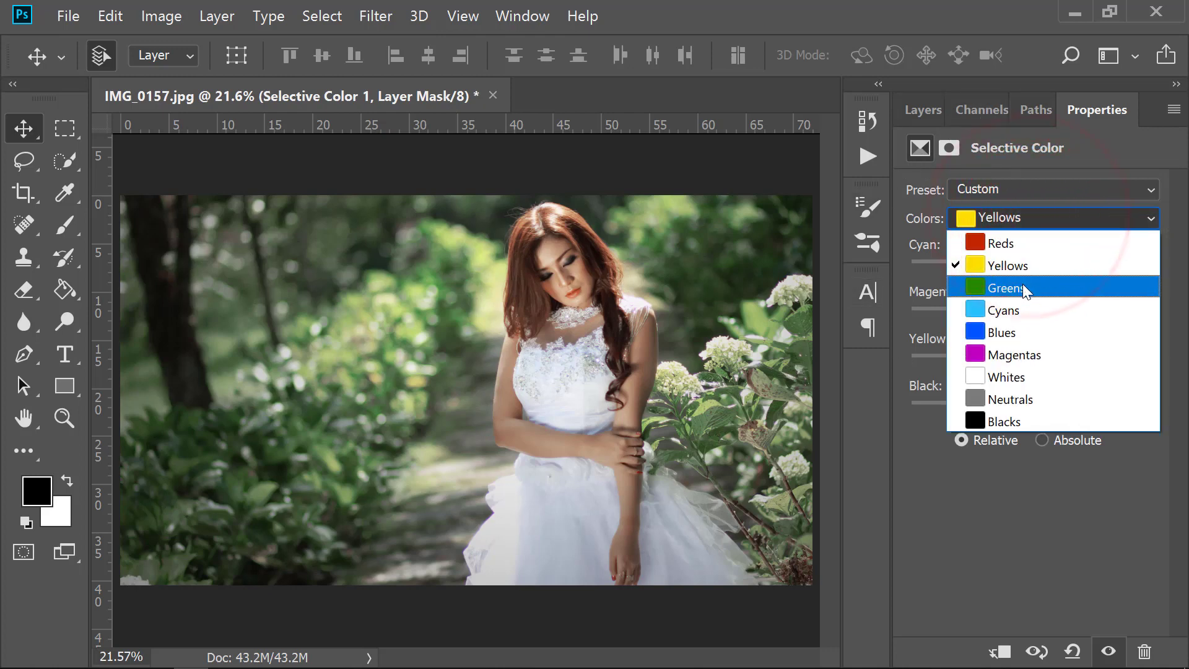
click(1023, 287)
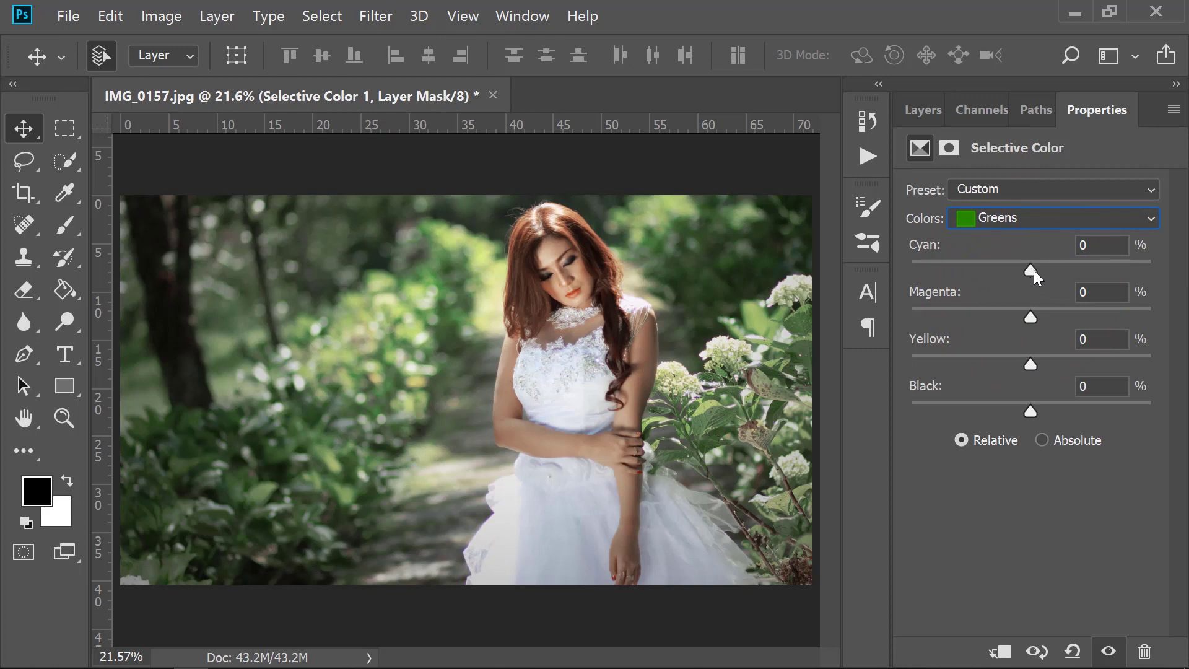
drag(1033, 271, 1150, 271)
drag(1029, 319, 1151, 317)
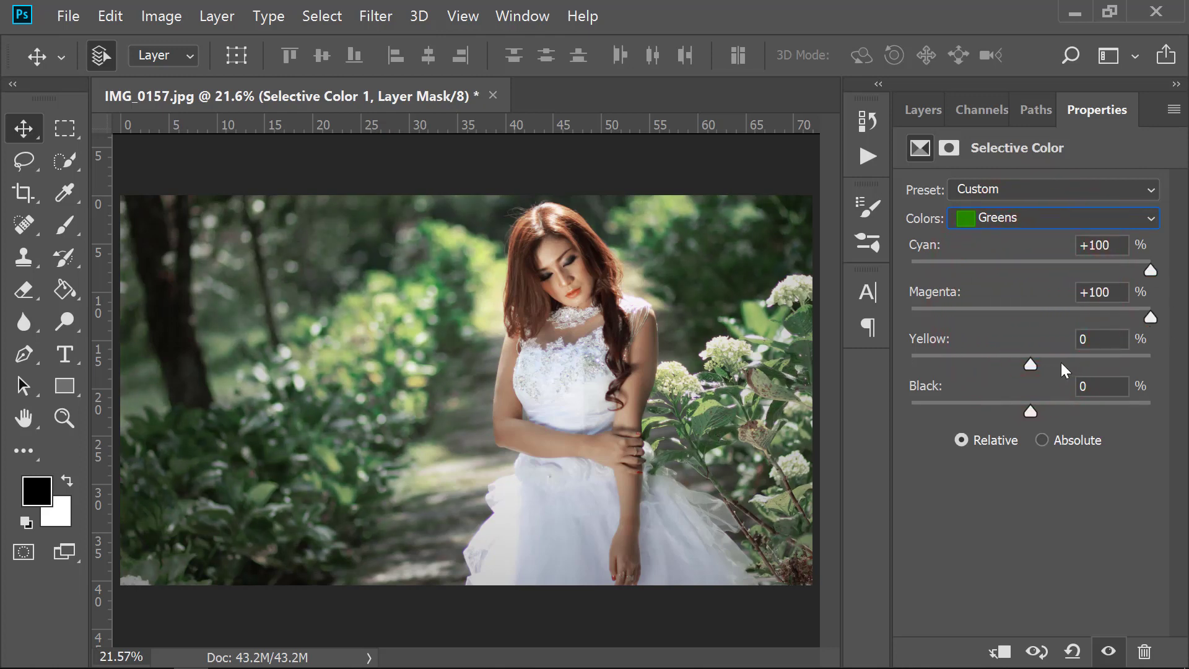
drag(1031, 363, 860, 361)
drag(1031, 409, 1188, 414)
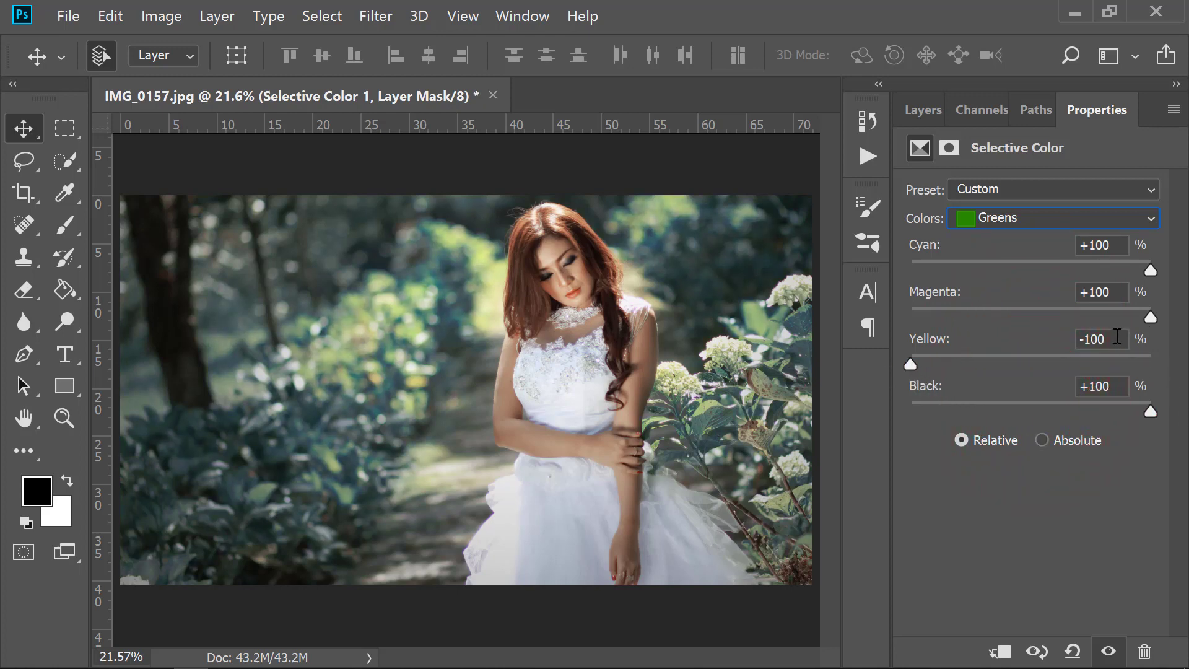
Give the Blacks a +5 cyan tint and toggle the Selective Color layer to compare
click(1023, 218)
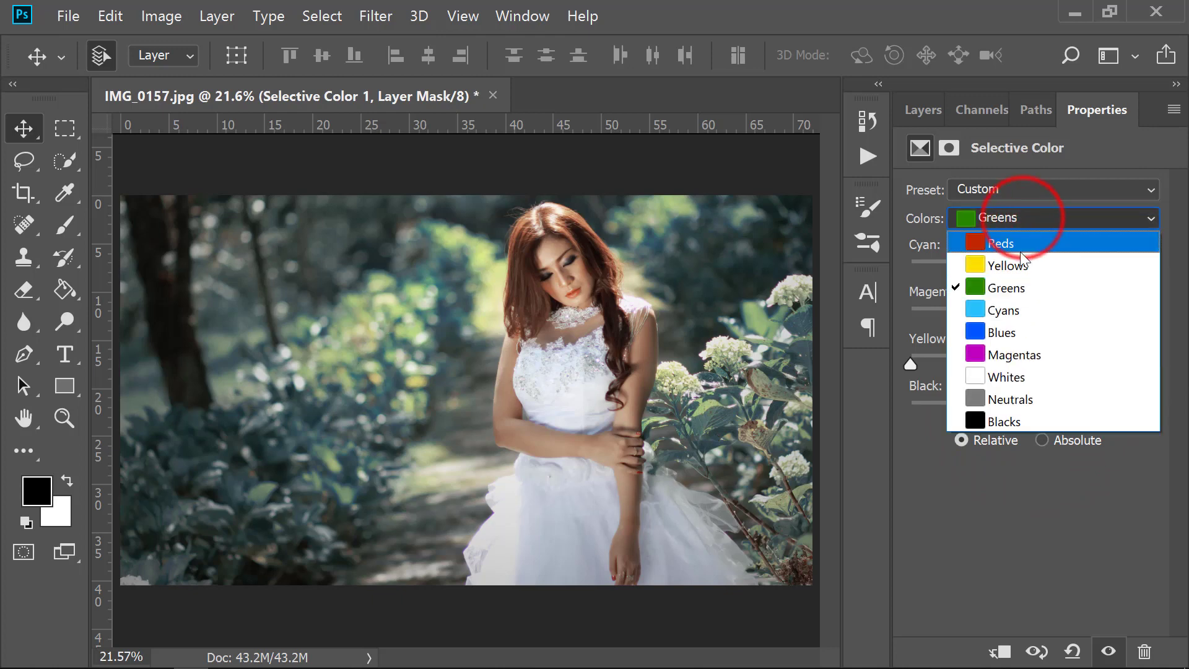
click(1007, 417)
mouse_move(1030, 270)
mouse_down()
mouse_move(1051, 273)
mouse_move(1040, 272)
mouse_up()
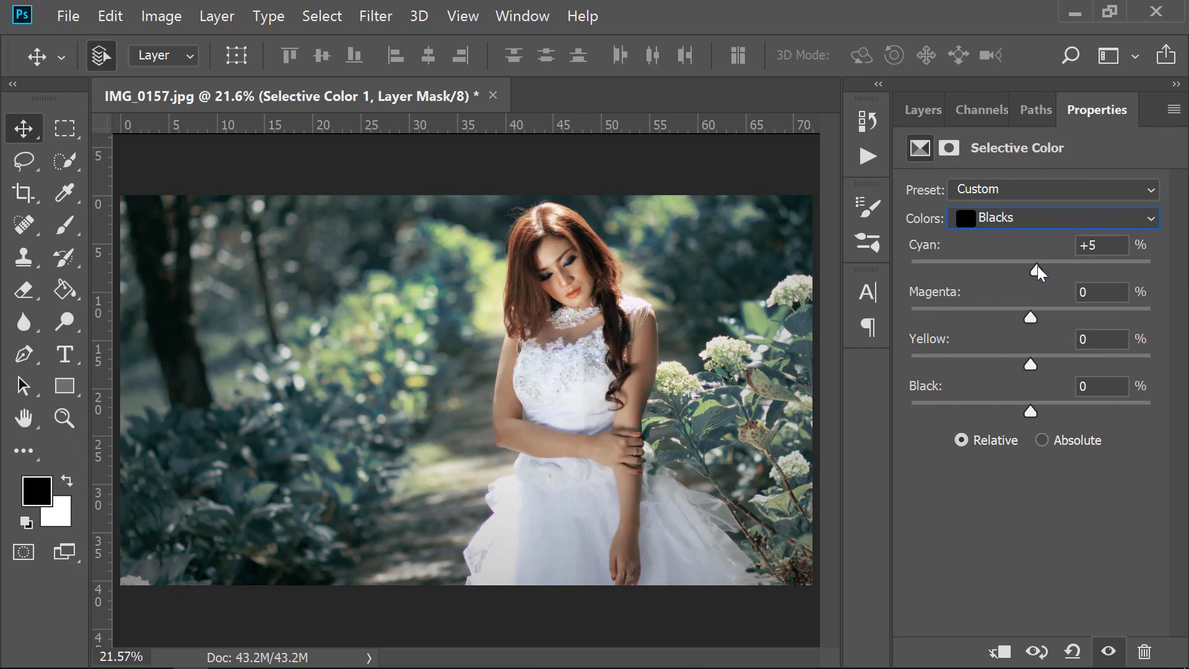
click(938, 110)
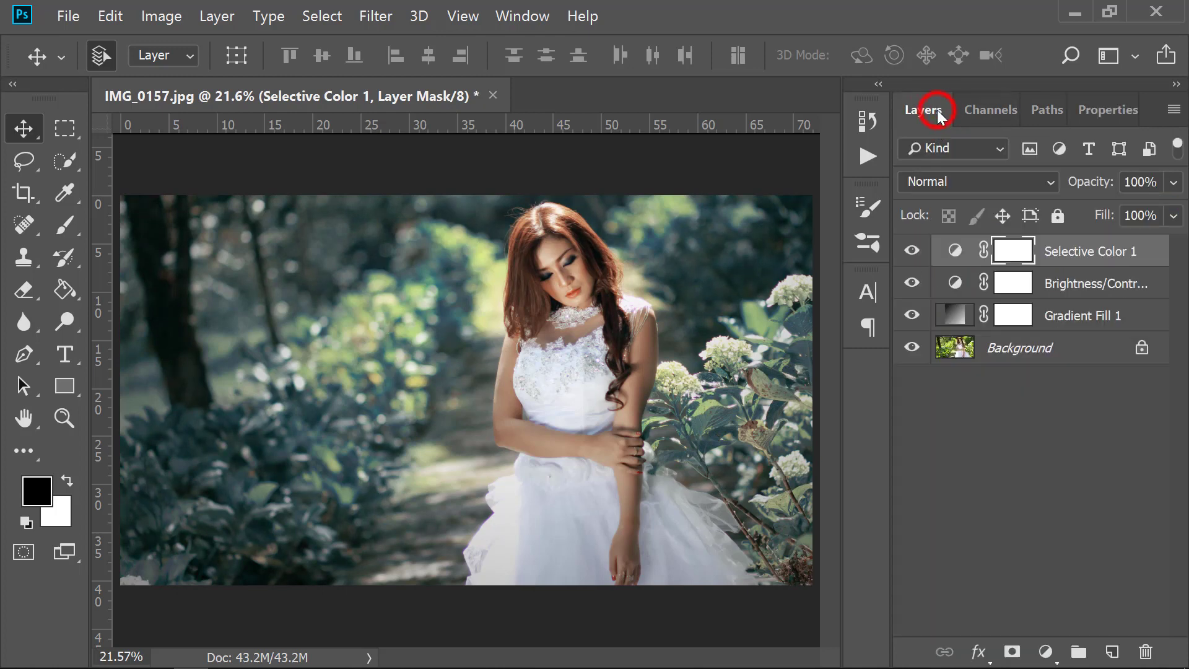
click(912, 249)
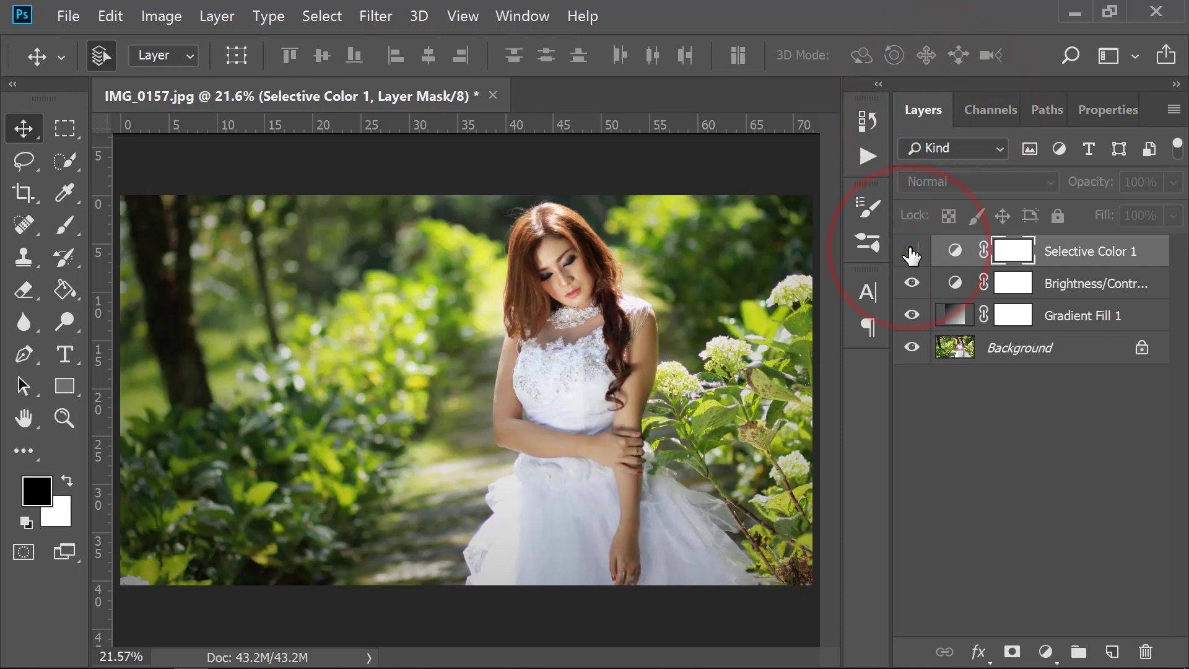
click(911, 250)
click(912, 250)
click(911, 251)
Add a Curves layer and lift its black point to fade the shadows
click(1046, 652)
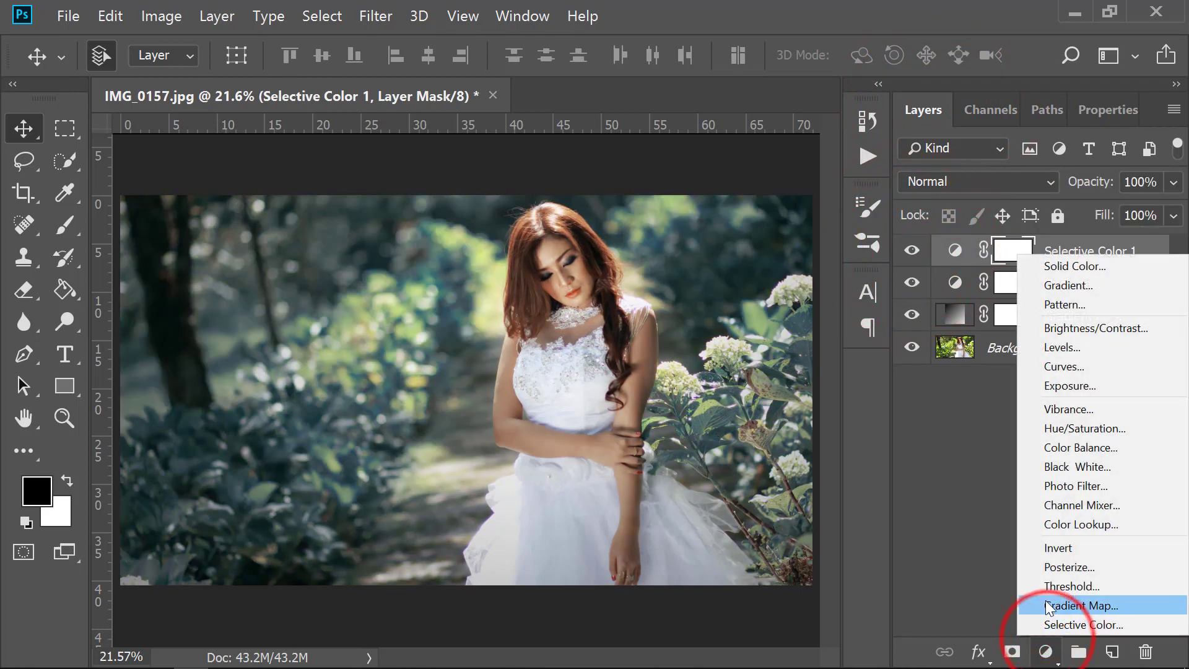
click(1063, 368)
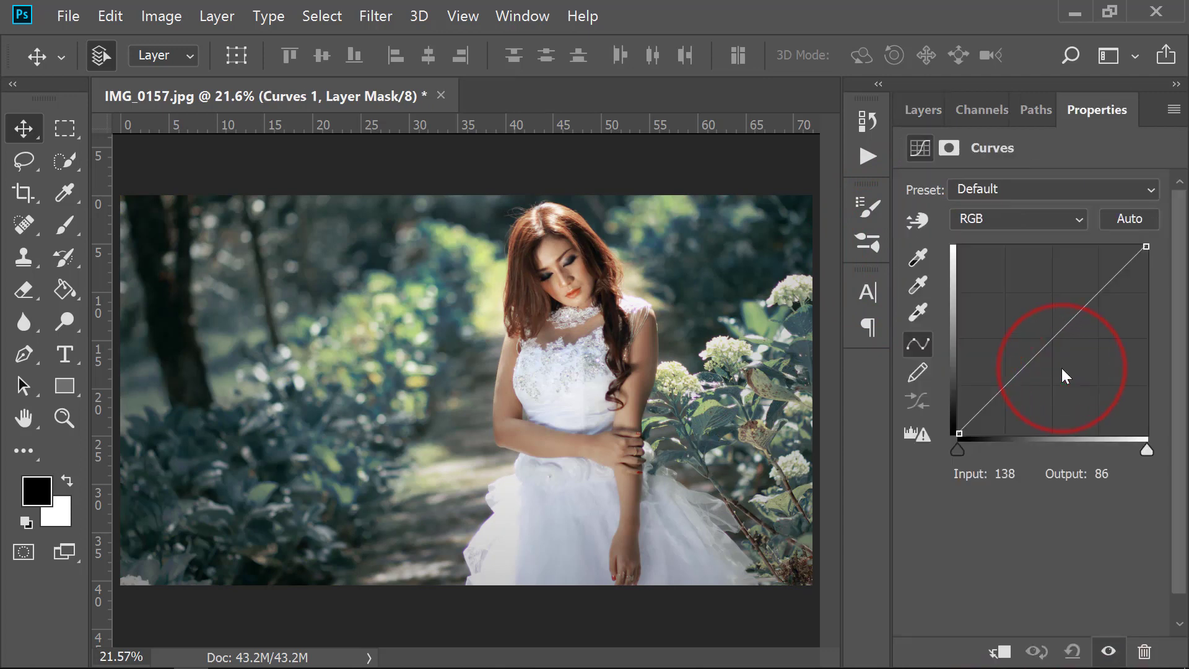
click(959, 433)
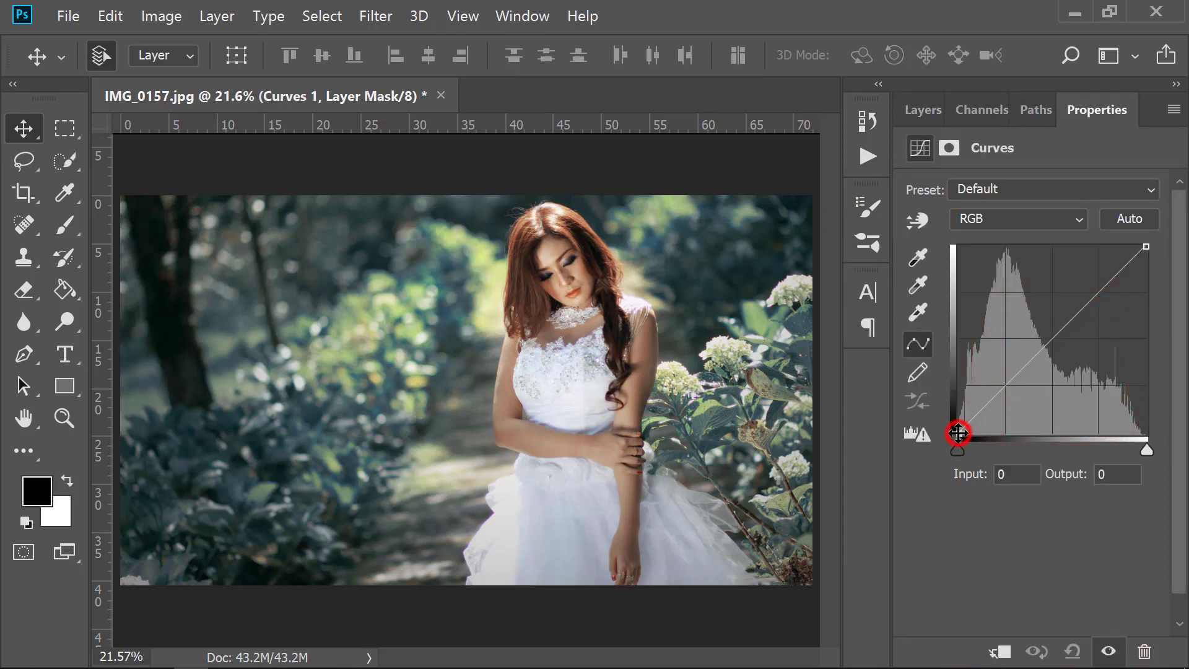
drag(958, 433, 944, 404)
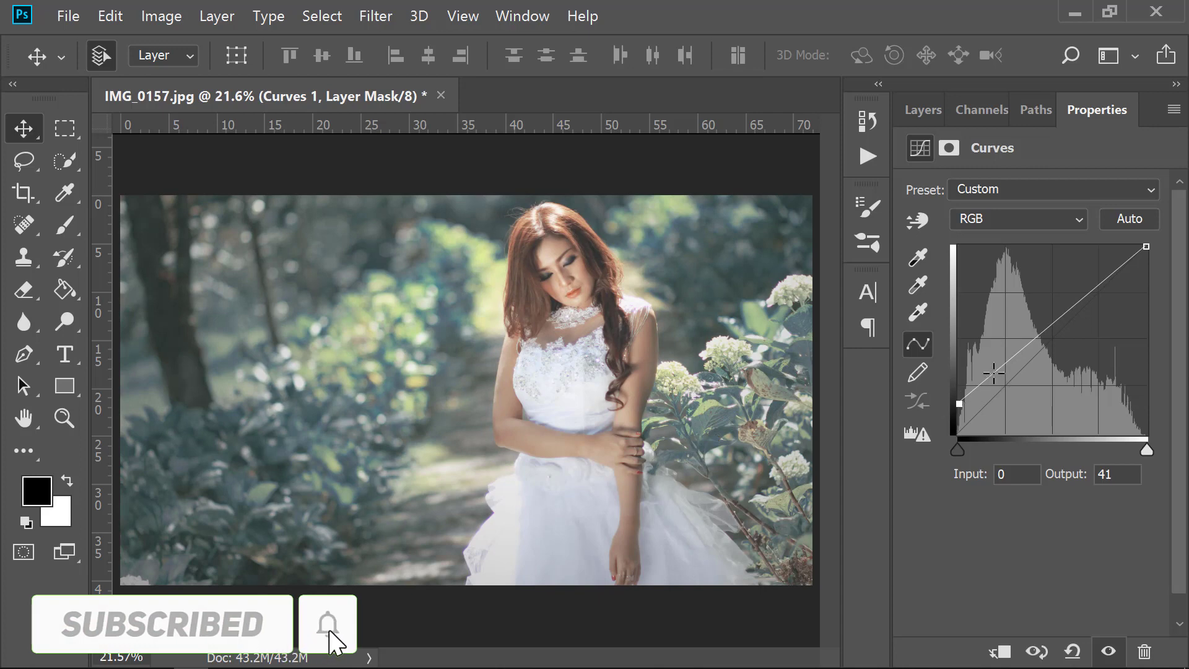
Shape the curve with darker lower midtones and bright highlights, settling blacks at output 36
drag(993, 373, 1006, 394)
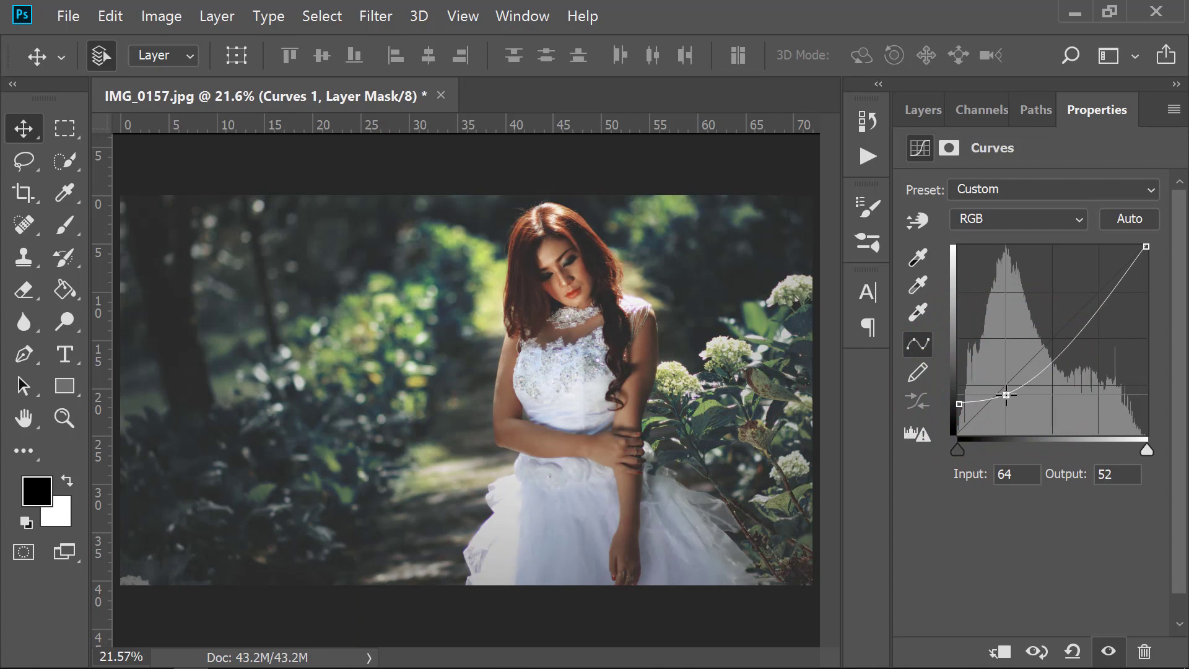
drag(1006, 395, 1007, 393)
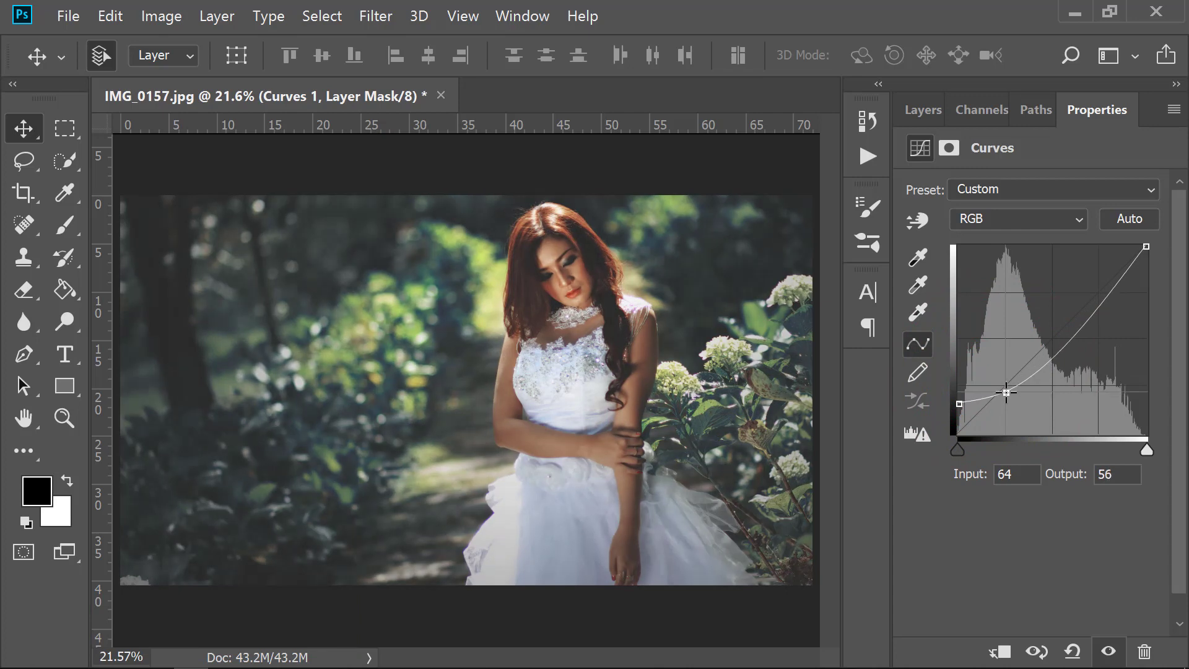
click(1062, 346)
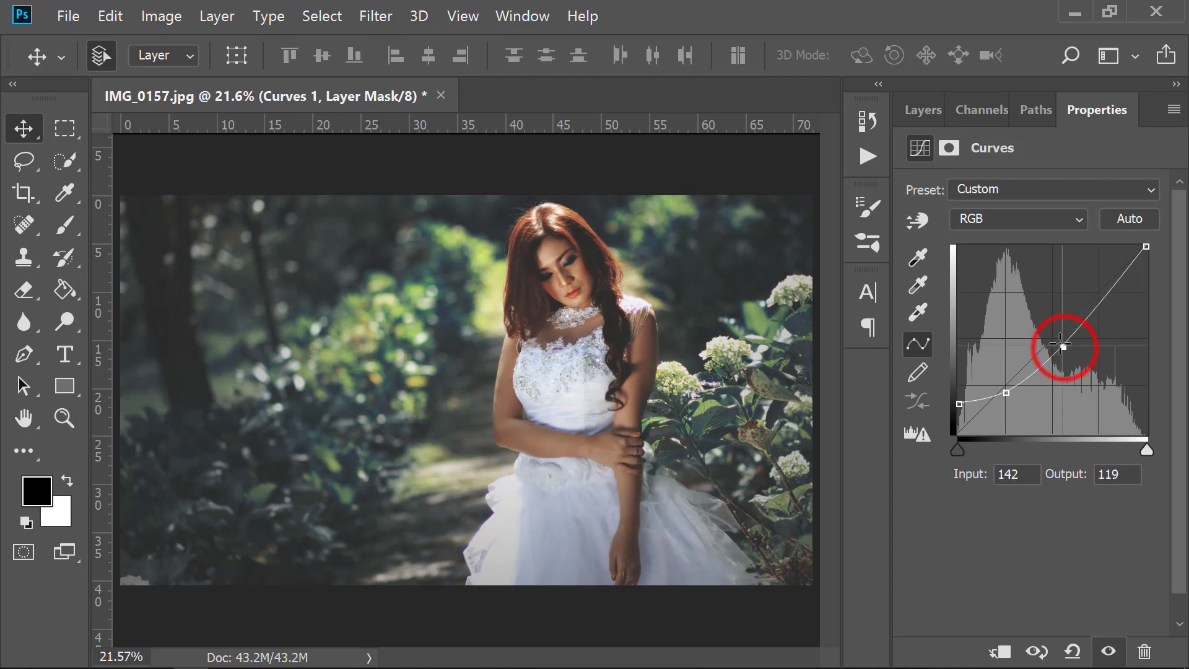
drag(1062, 346, 1055, 339)
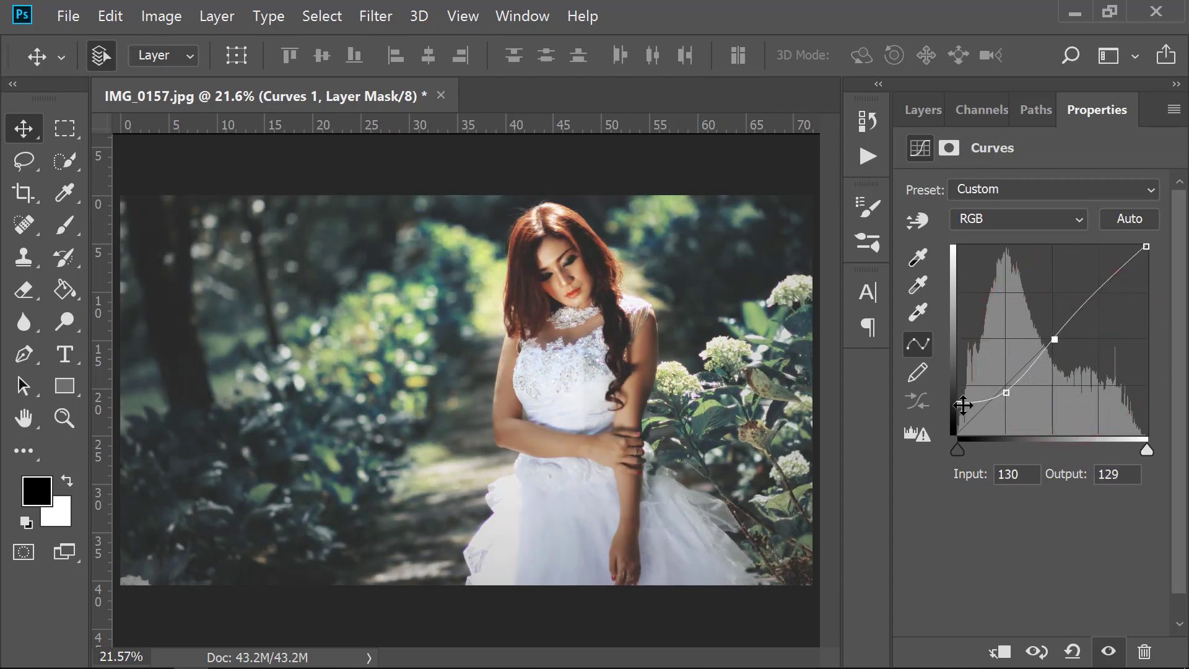
drag(960, 404, 956, 404)
Compare with and without Curves, then group Curves 1 through Gradient Fill 1 into Group 1
click(922, 111)
click(913, 253)
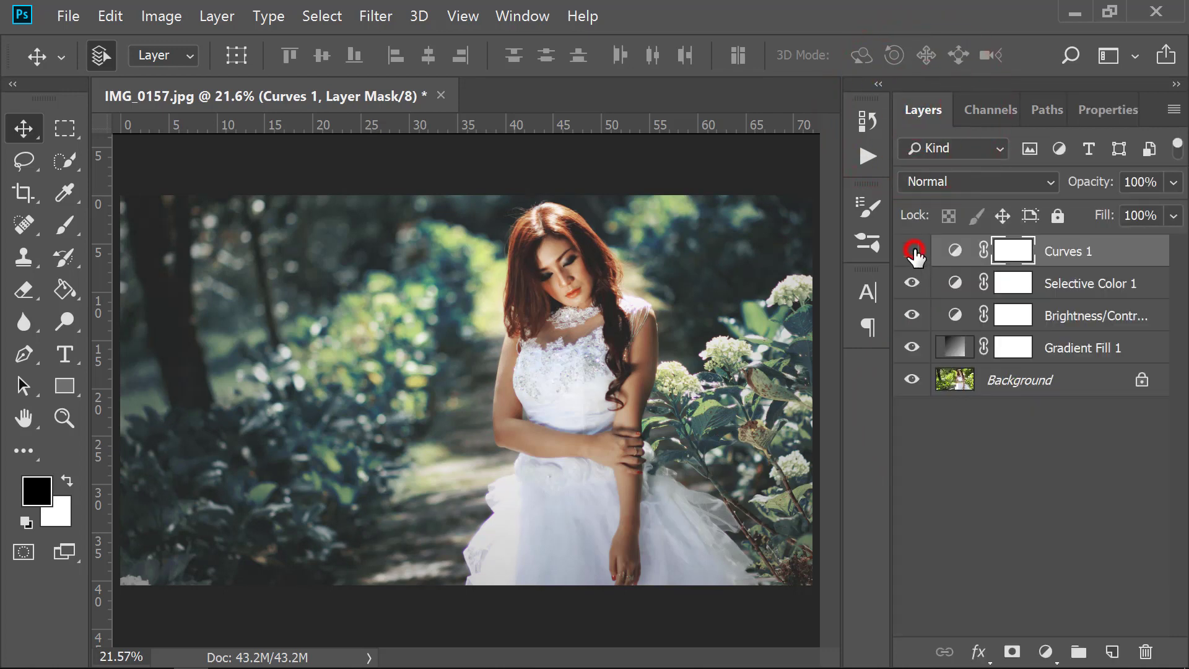
click(913, 252)
click(914, 252)
click(913, 252)
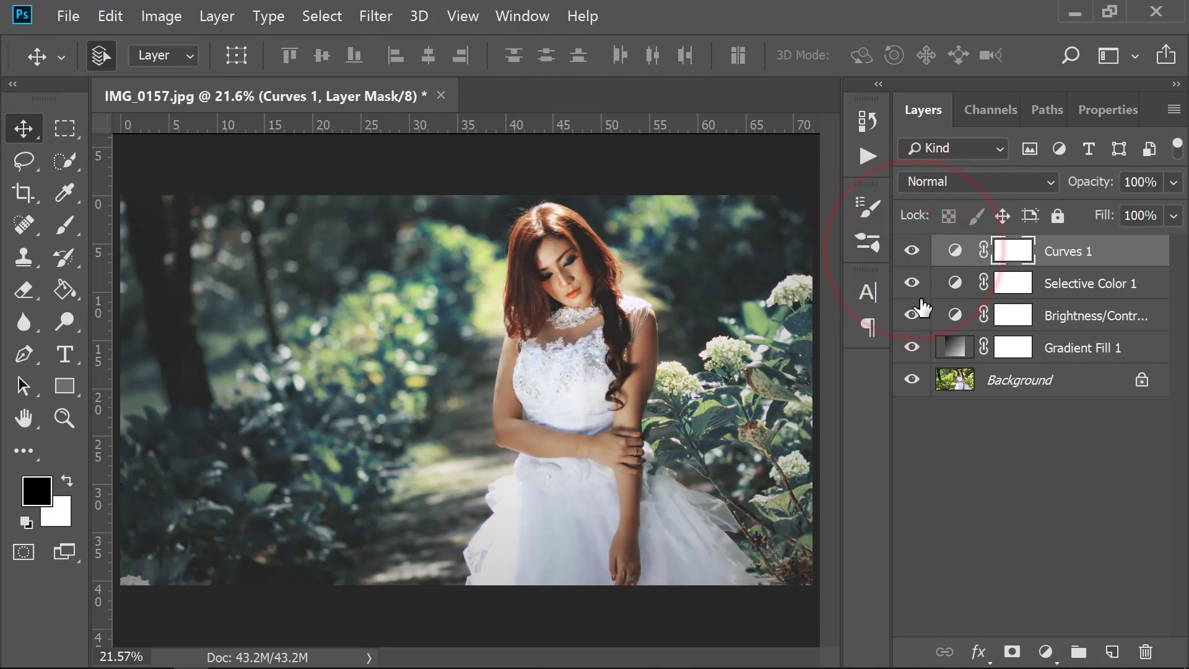
shift+click(1066, 351)
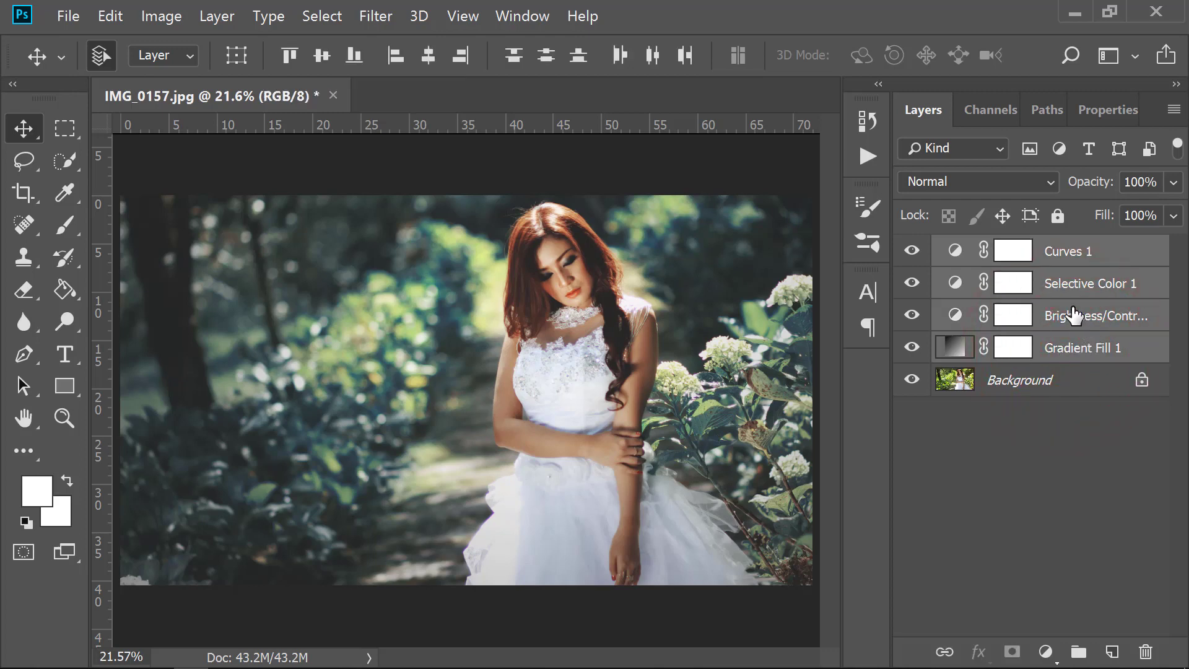
drag(1074, 316, 1078, 651)
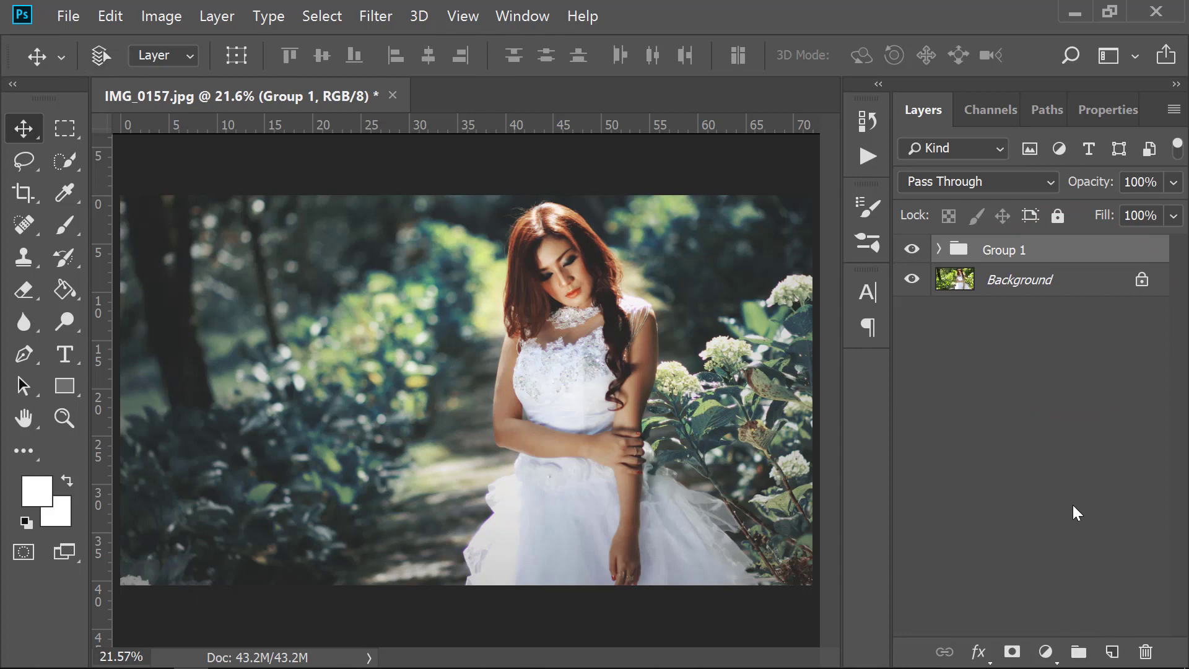
Stamp the visible layers into Layer 1, hide Group 1, and toggle Layer 1 to compare
key(ctrl+shift+alt+e)
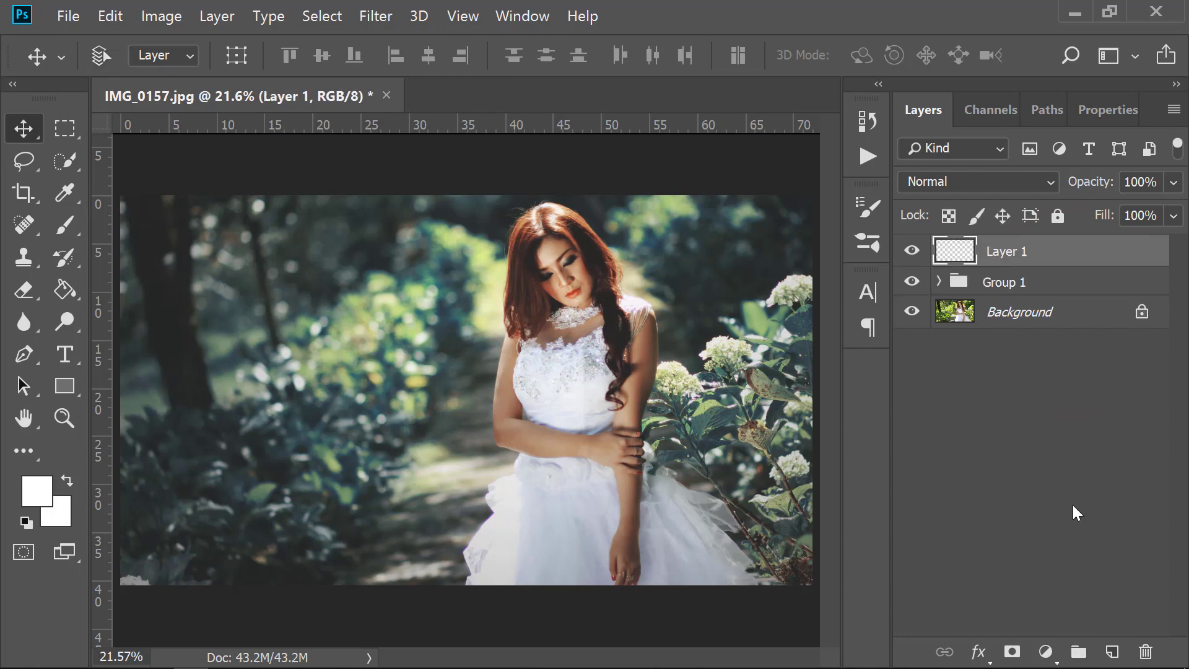
click(912, 282)
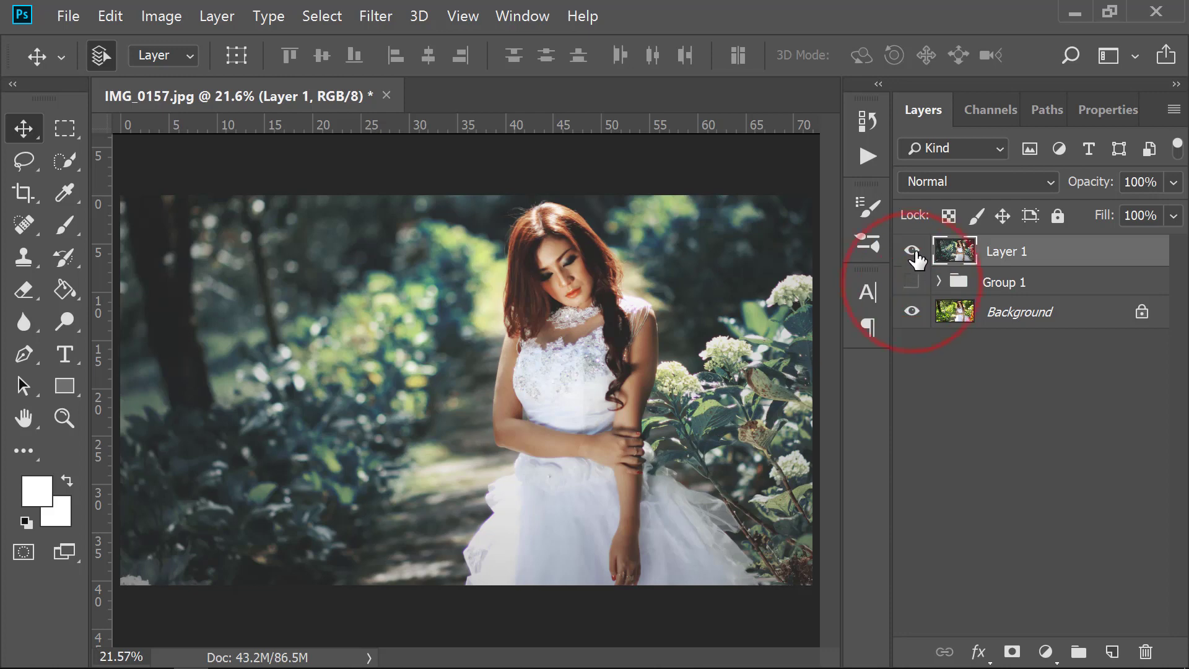
click(912, 251)
click(912, 251)
click(912, 251)
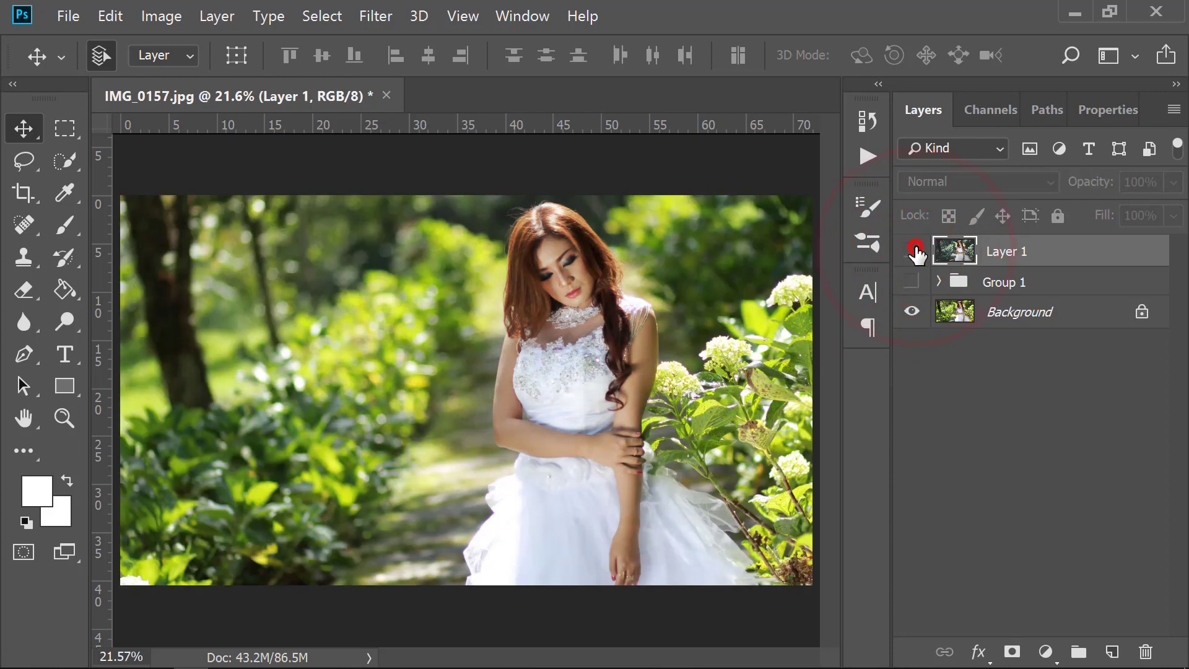
click(911, 251)
click(912, 252)
click(912, 251)
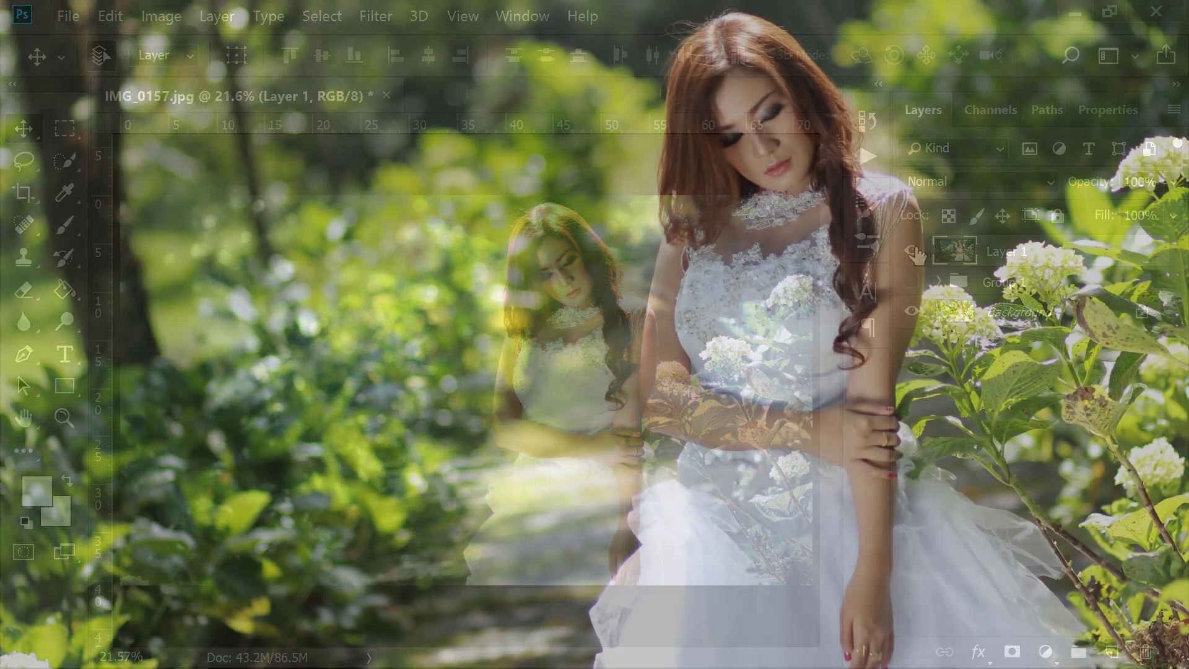